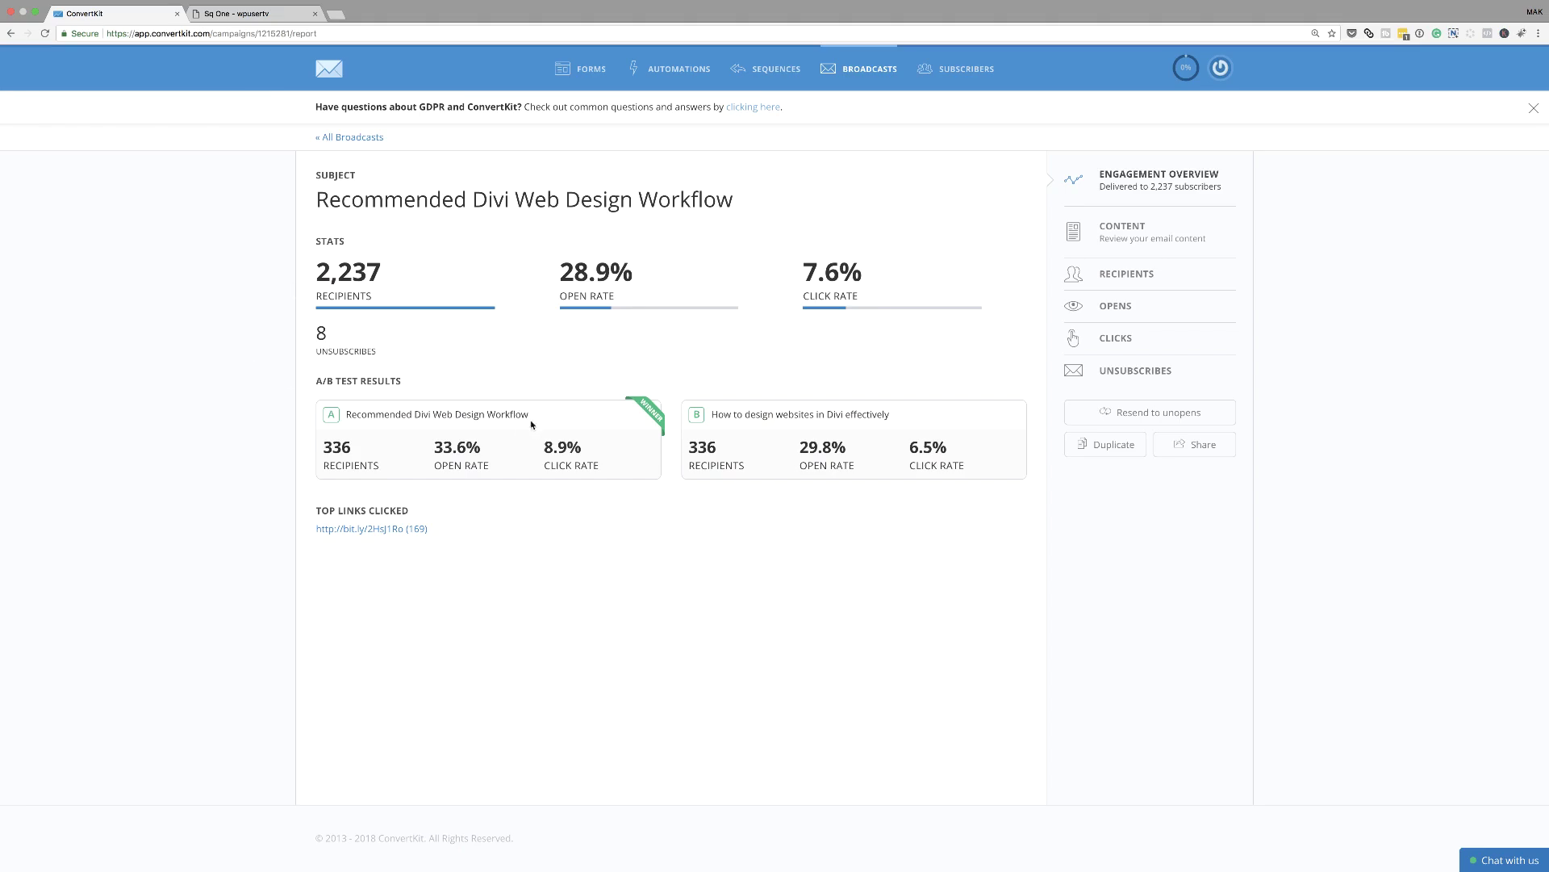
drag(345, 417, 349, 414)
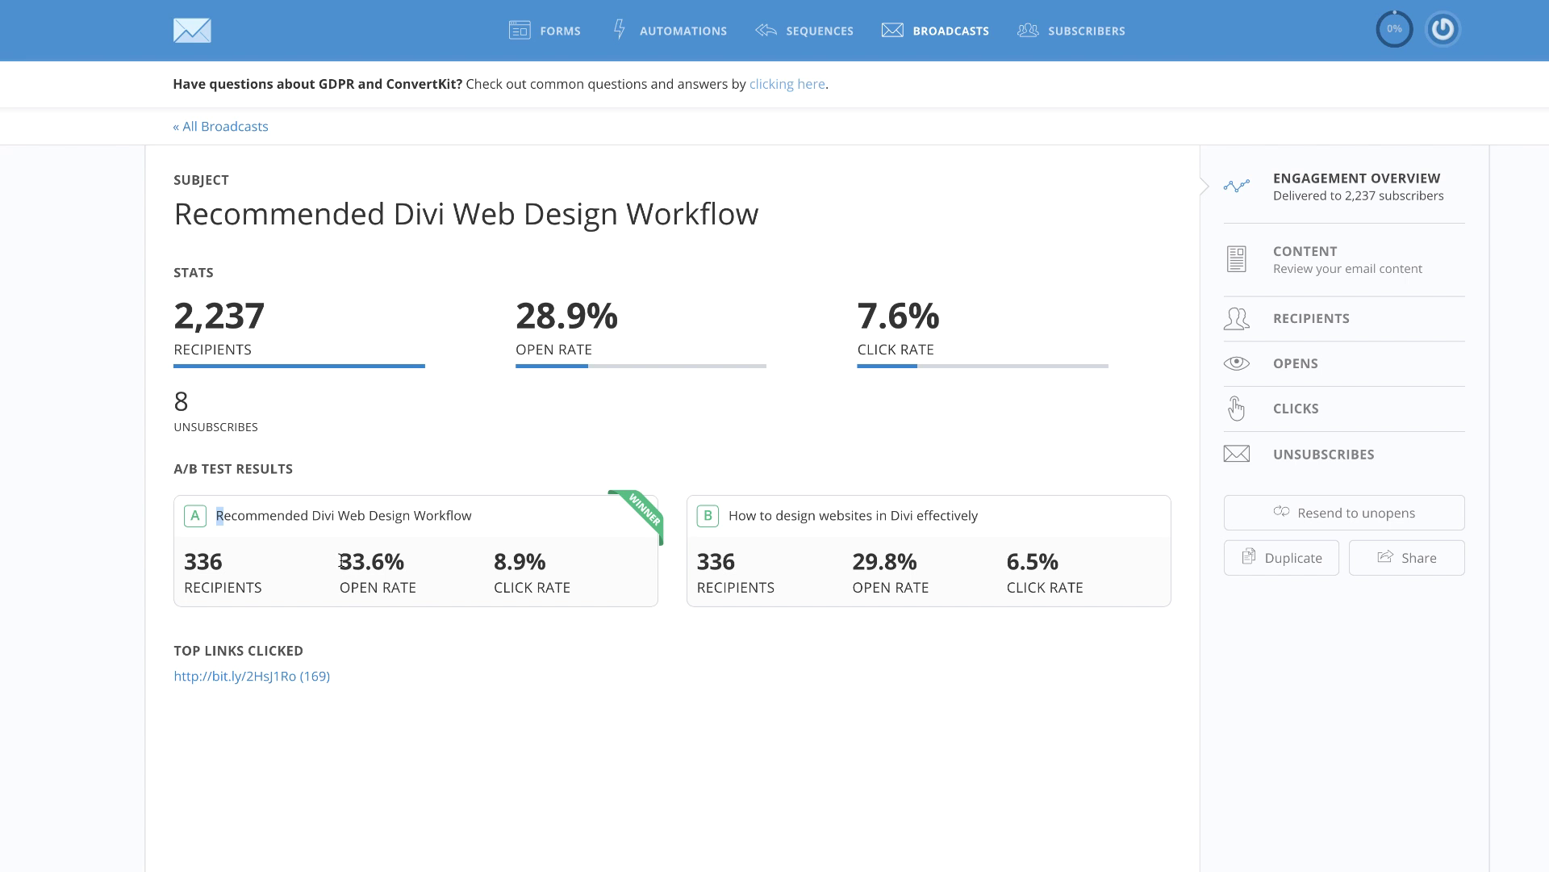
- Highlight and compare variant A's 33.6% and variant B's 29.8% open rates in ConvertKit
drag(338, 565, 417, 565)
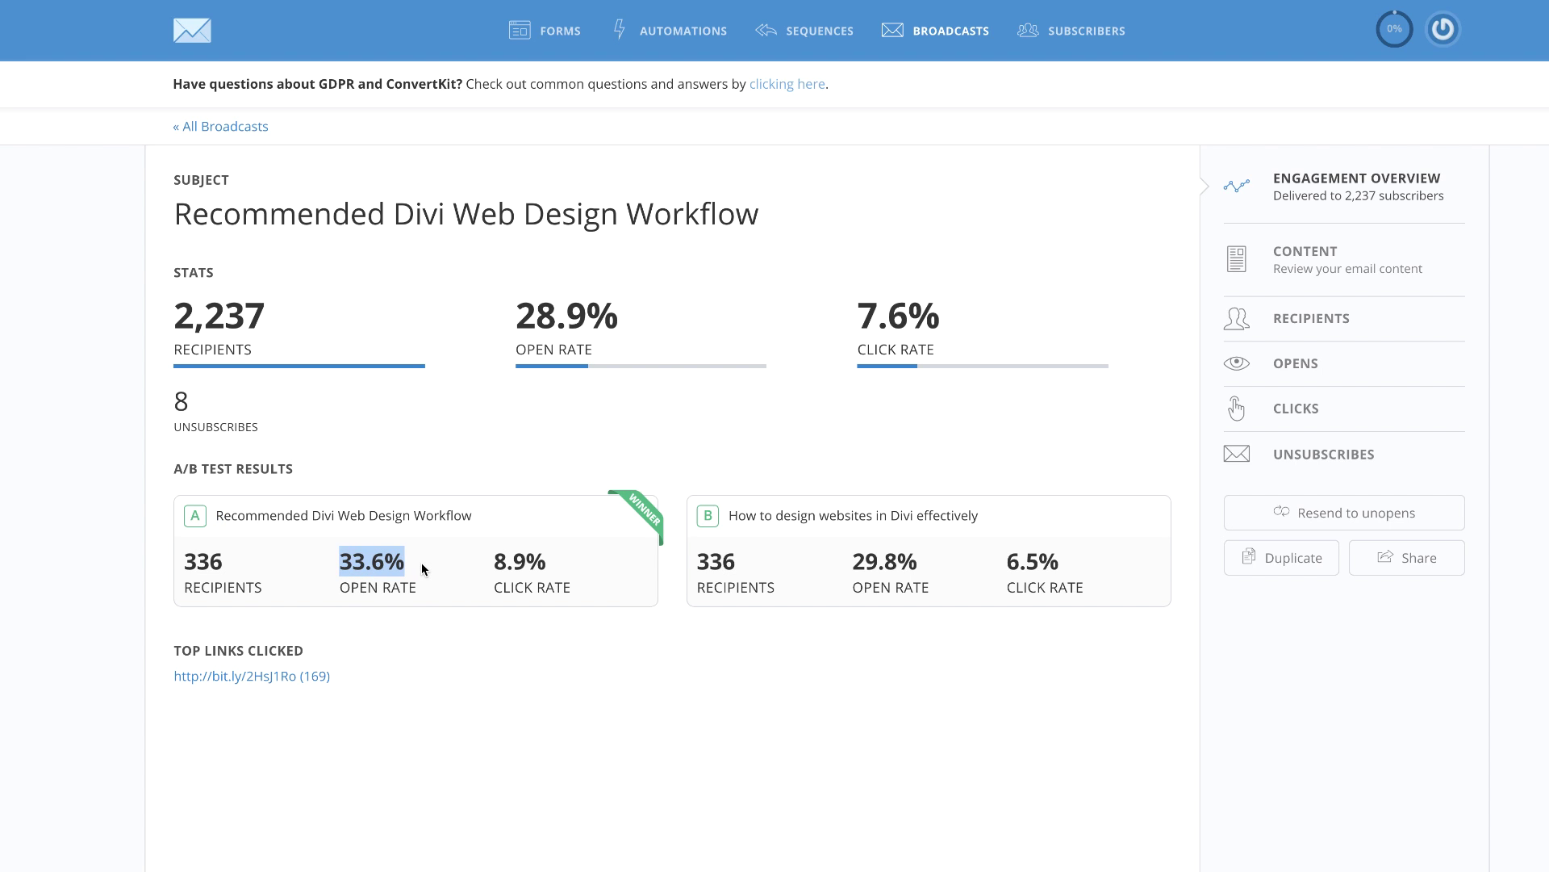
drag(854, 558, 901, 563)
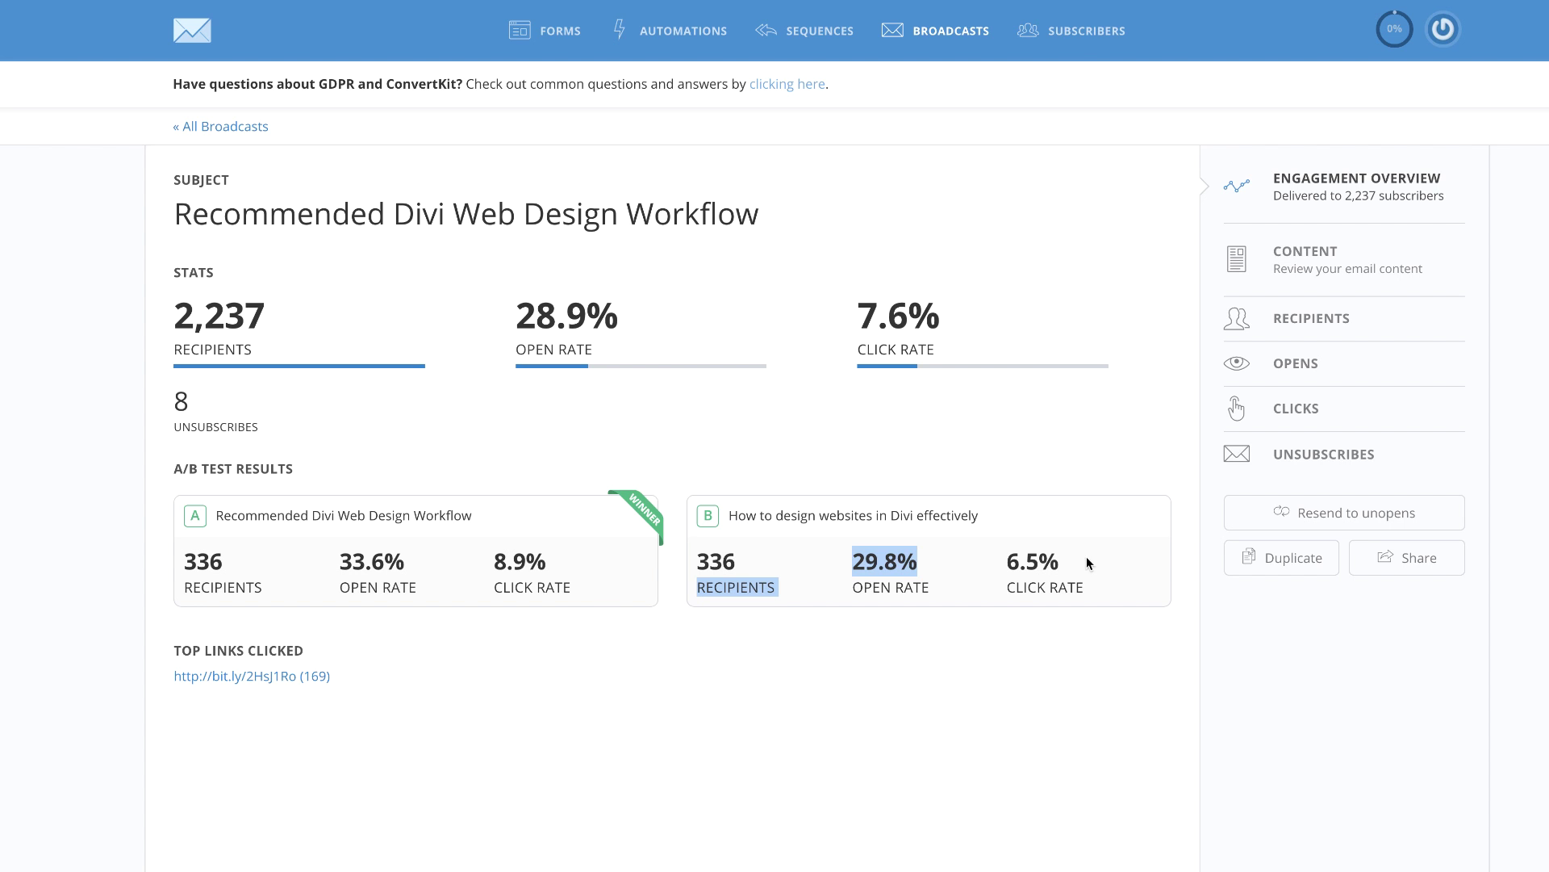
click(1049, 637)
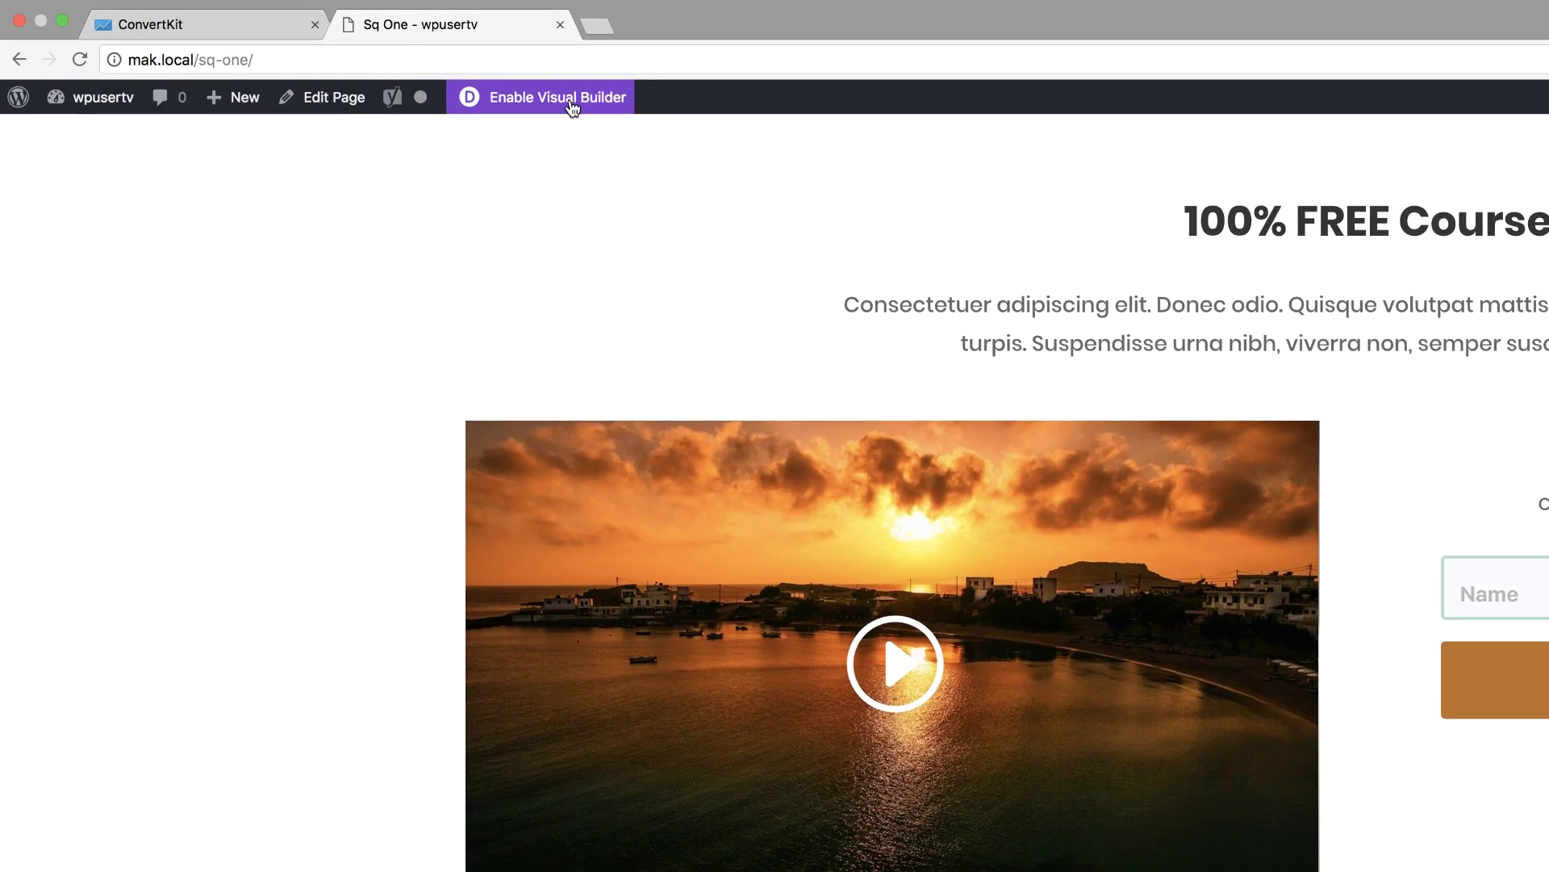
- Enable the Divi visual builder on the Sq One page
click(402, 74)
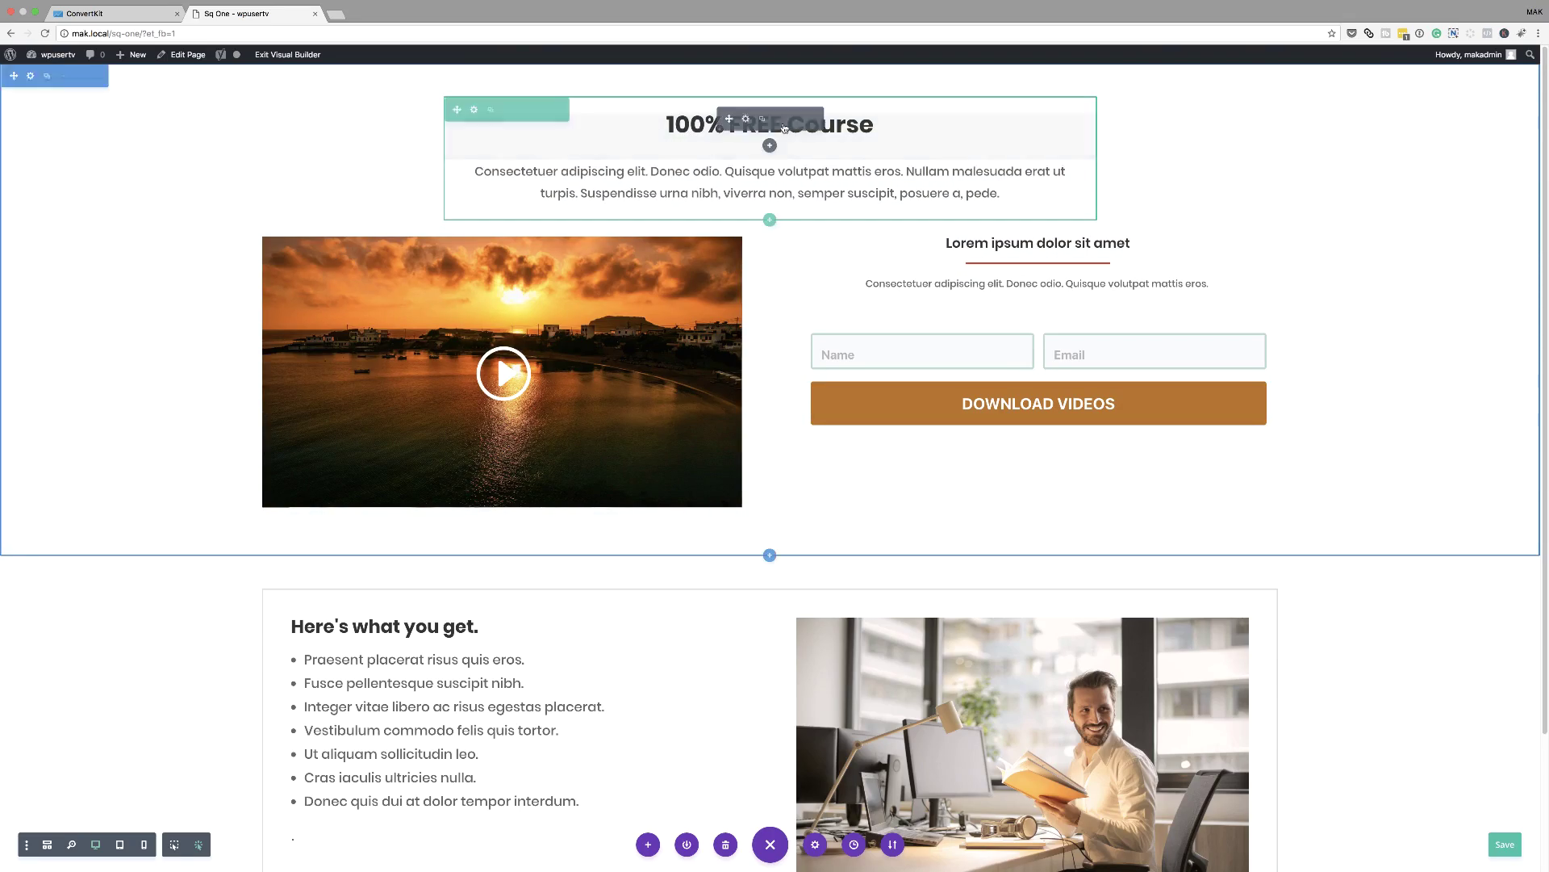
- Insert 'WordPress' so the heading reads '100% FREE WordPress Course', then save the module
click(746, 121)
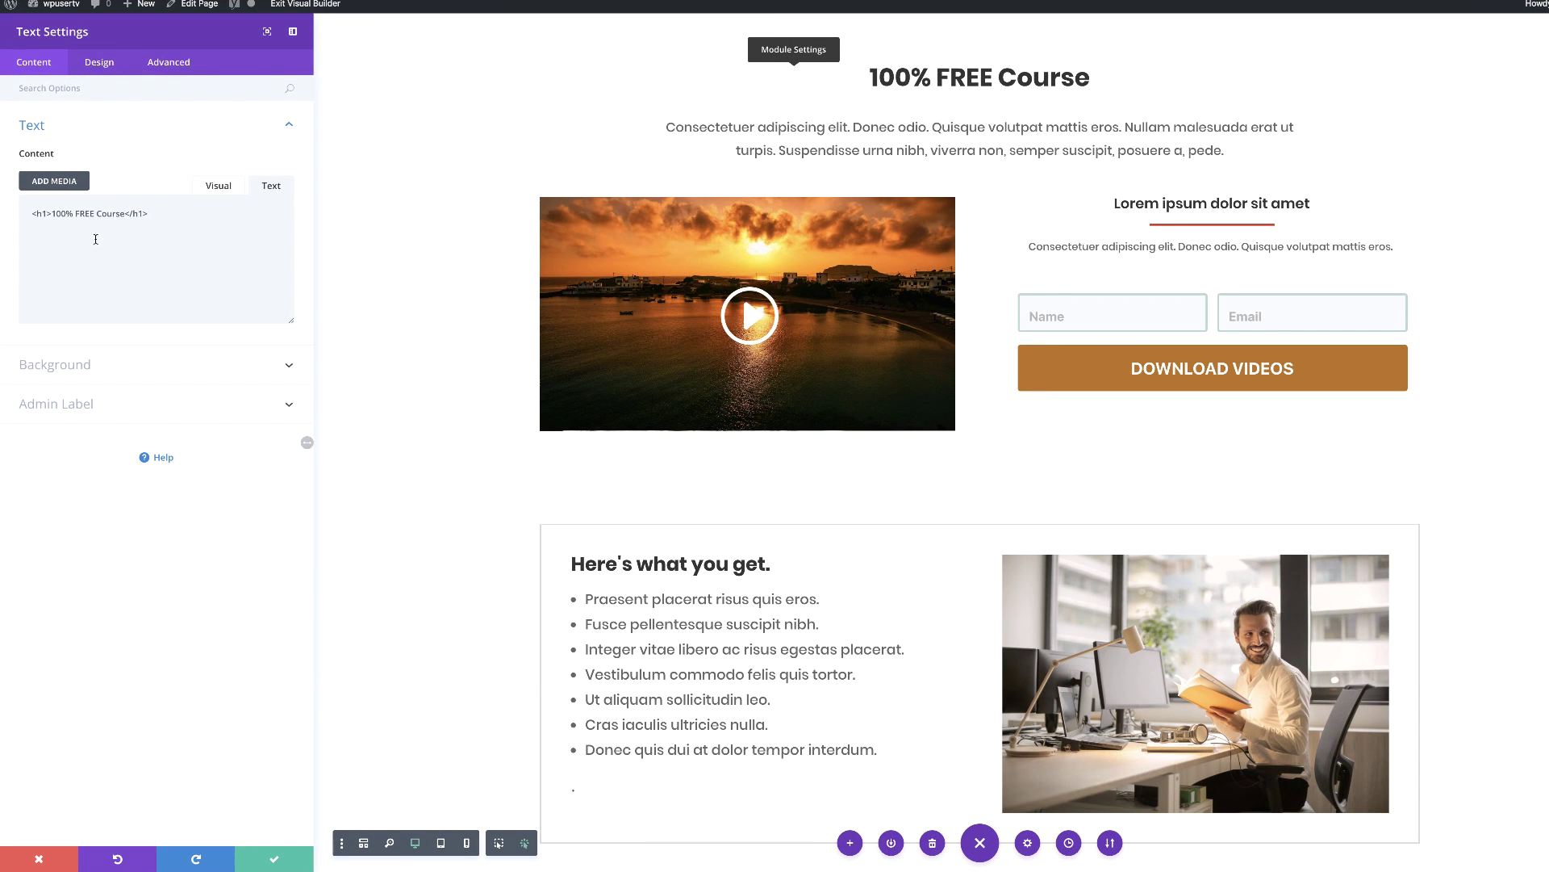
click(97, 217)
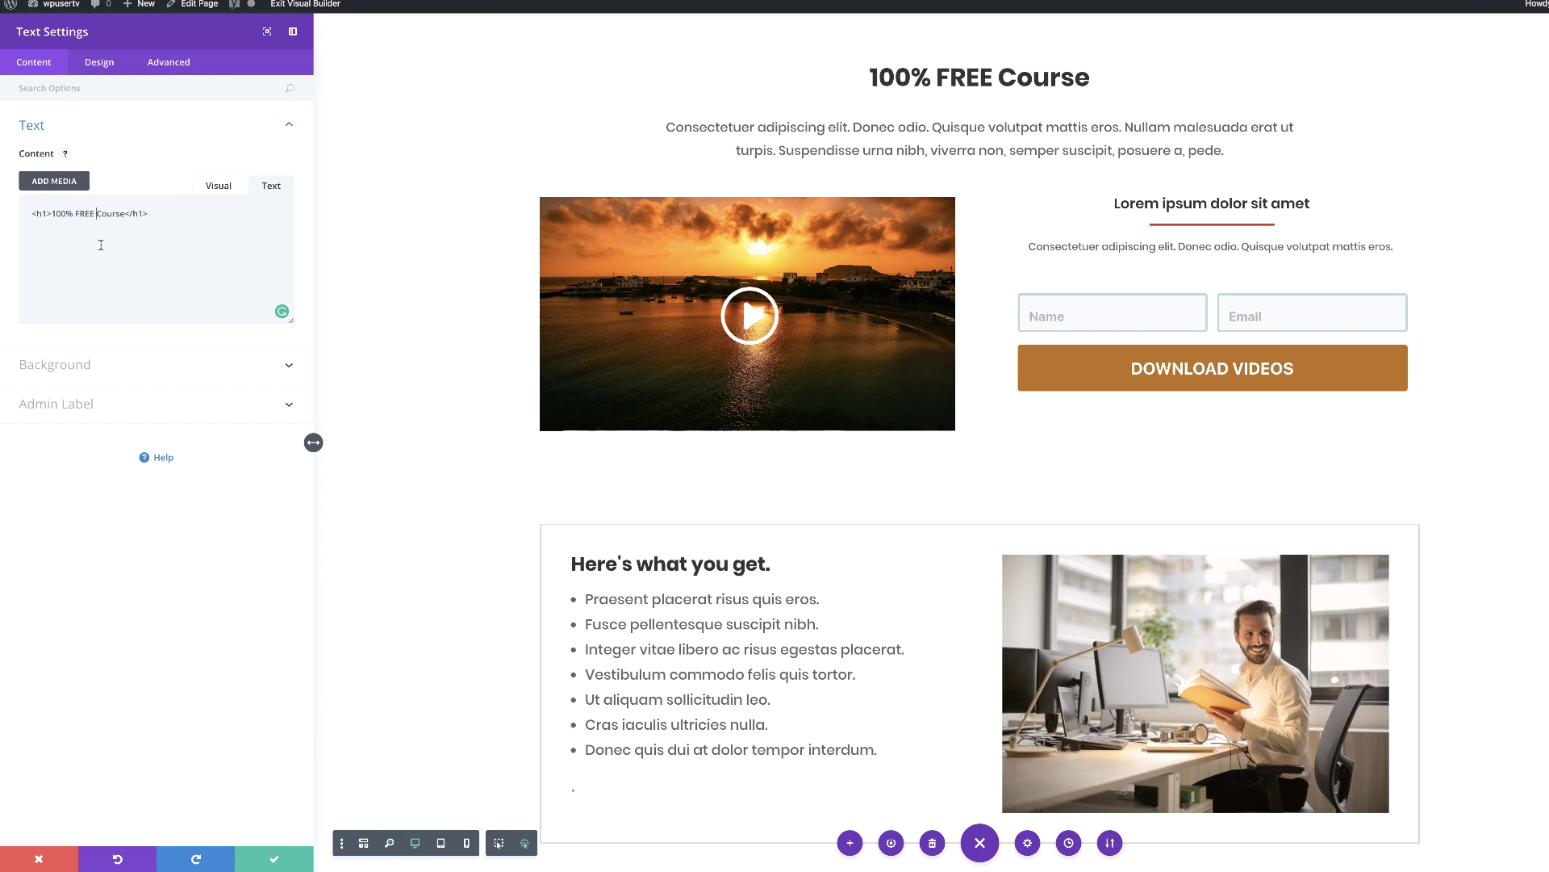
text(WorPress)
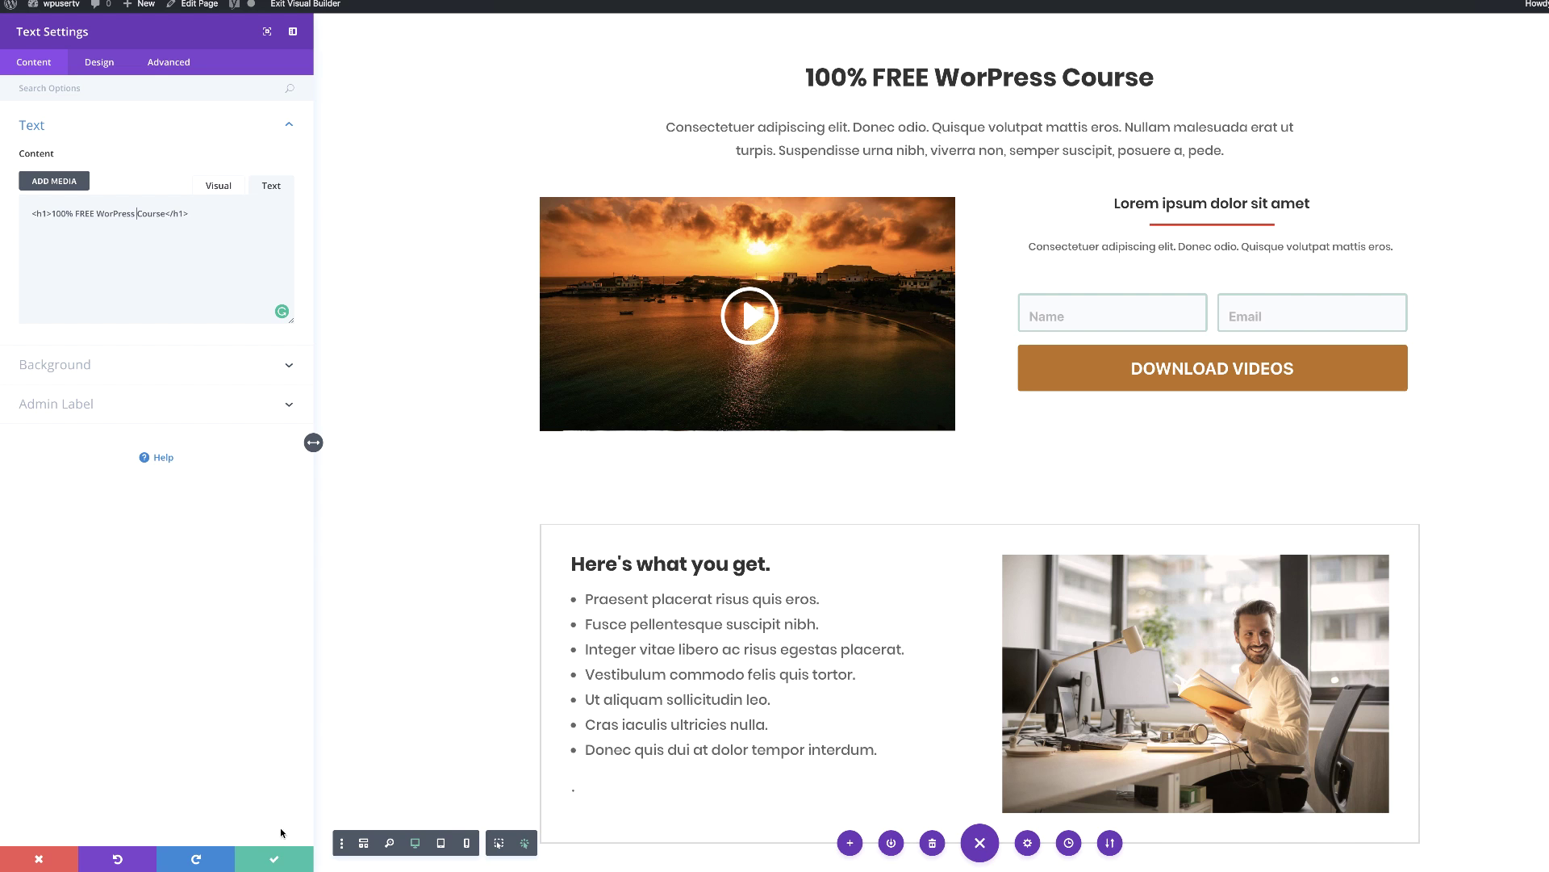
click(112, 213)
text(d)
click(273, 859)
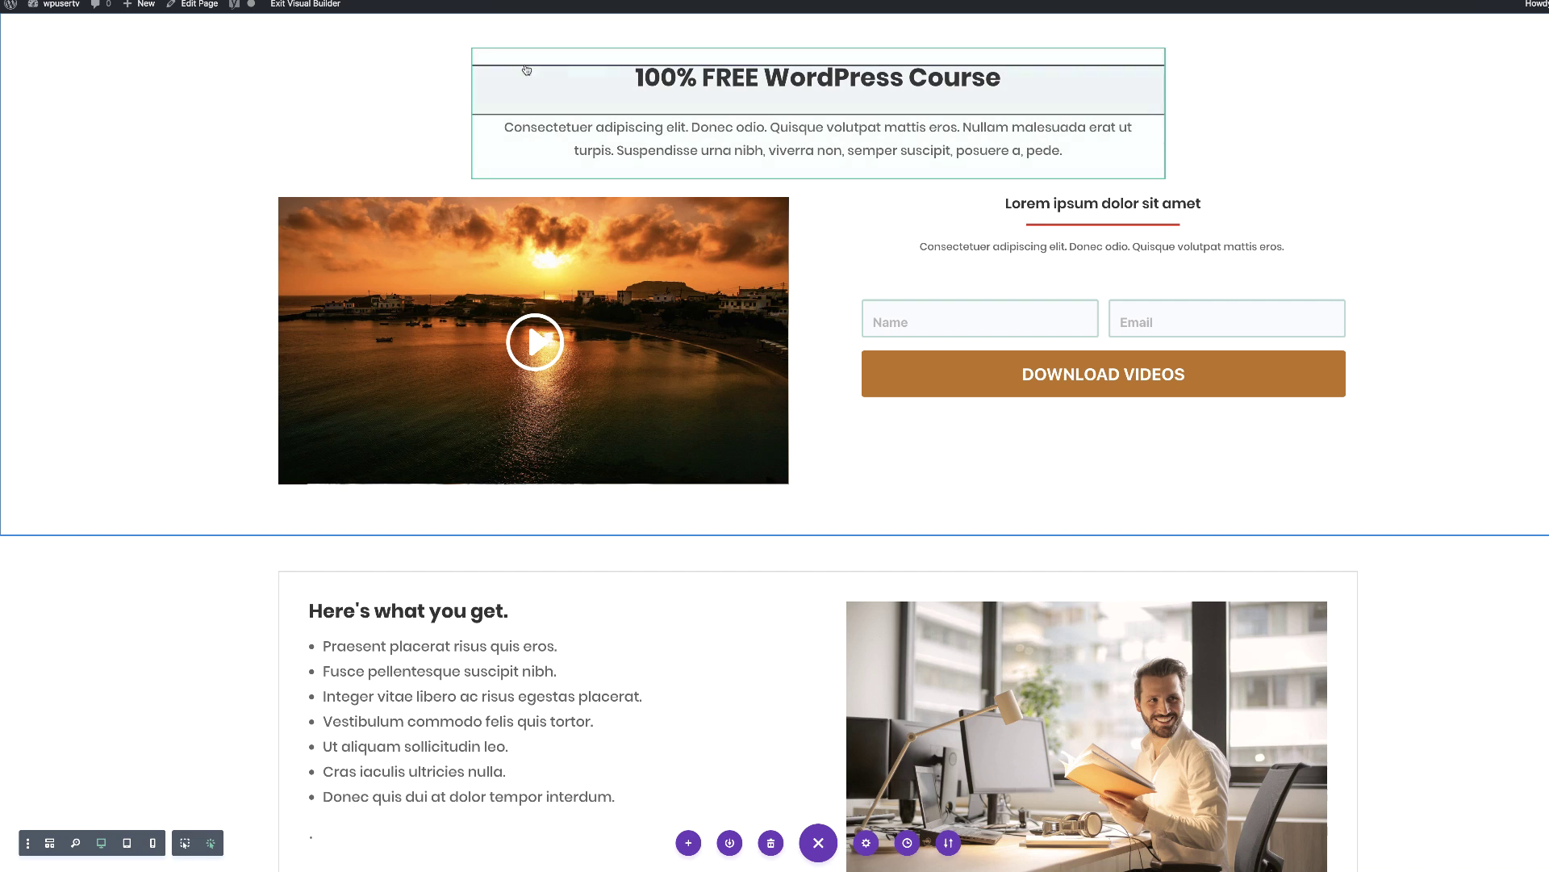
- Open the context menu of the '100% FREE WordPress Course' heading module, not the row
right_click(498, 58)
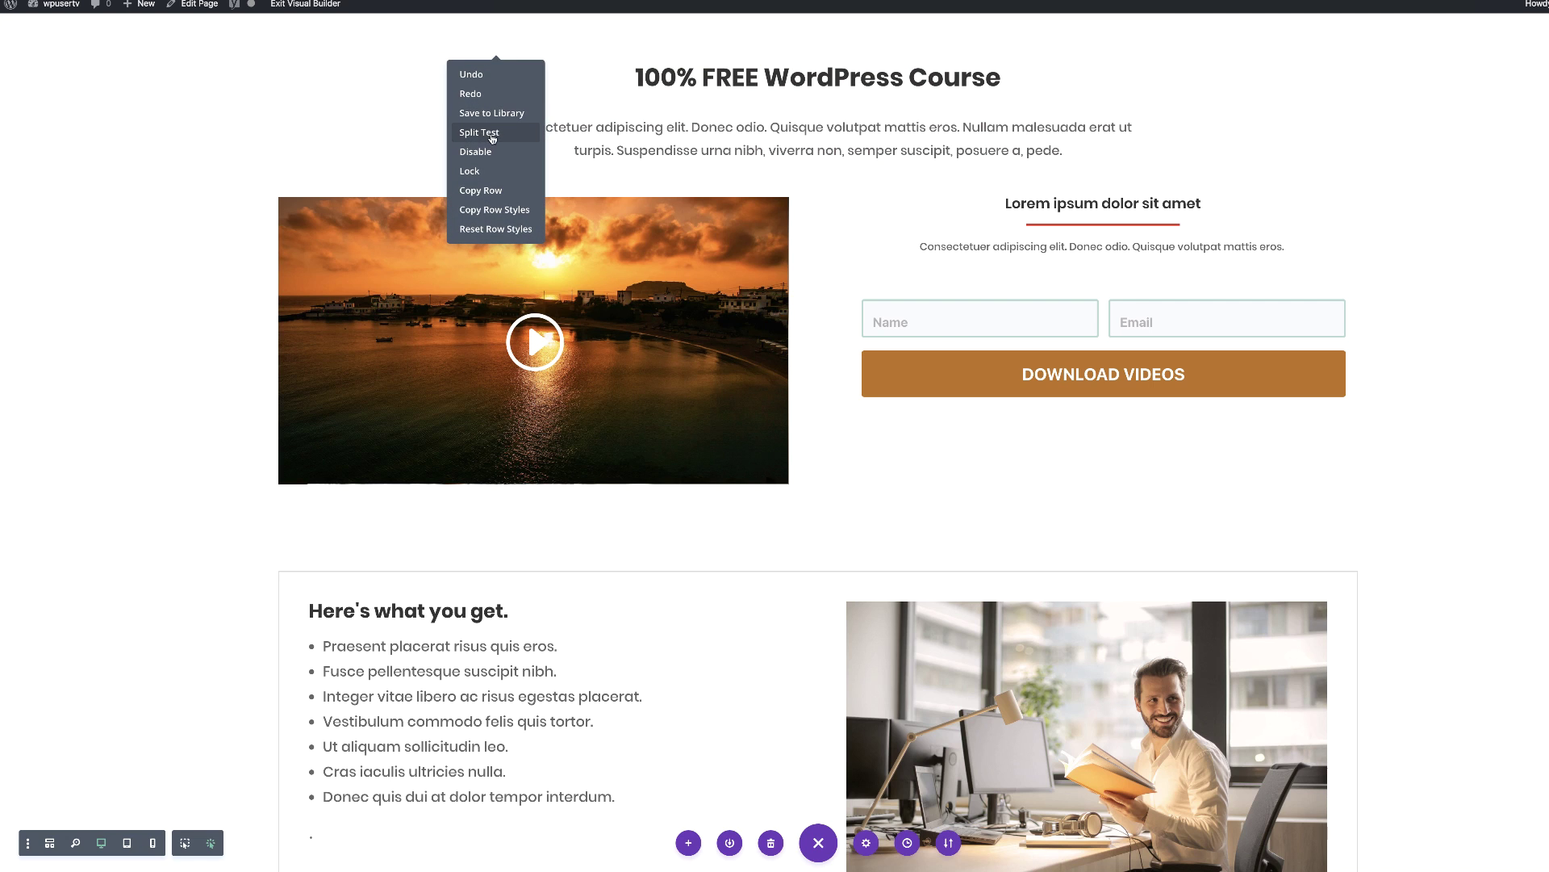
click(384, 138)
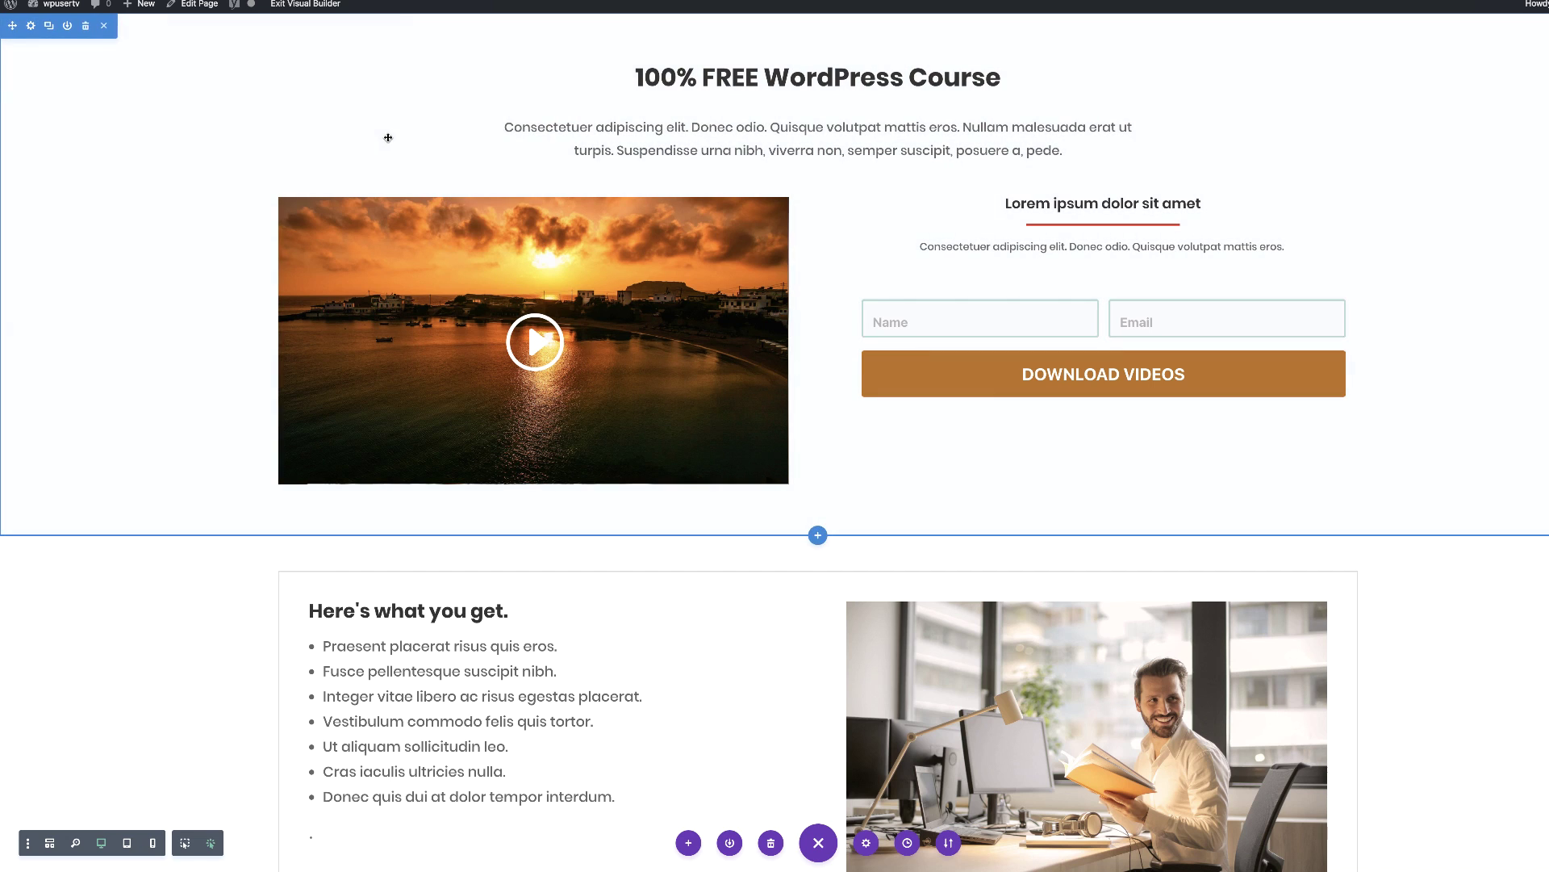
right_click(500, 61)
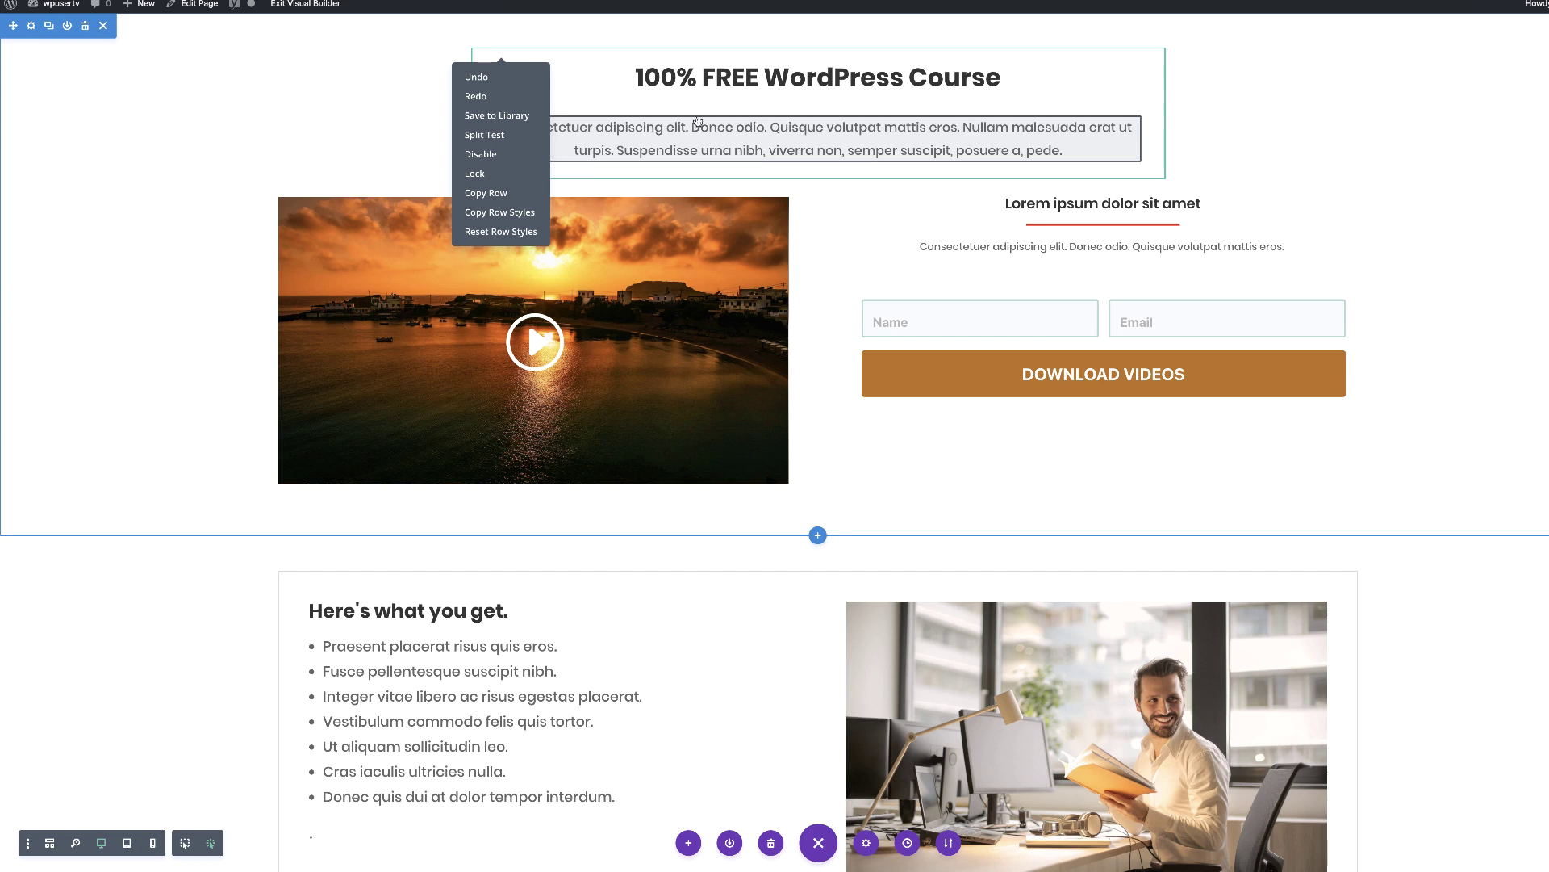
click(375, 96)
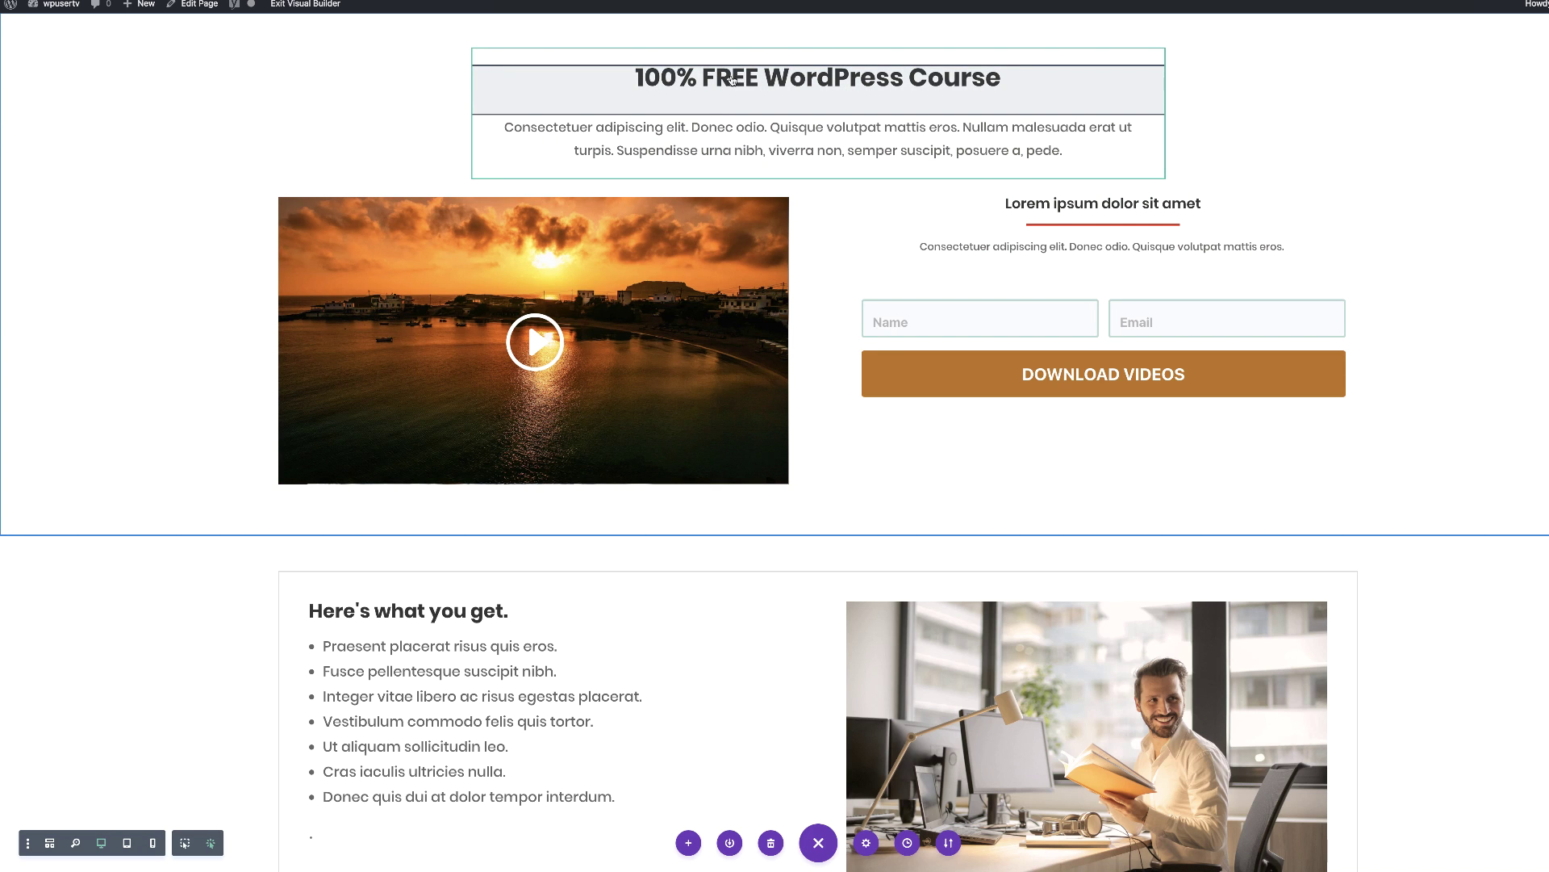
right_click(731, 79)
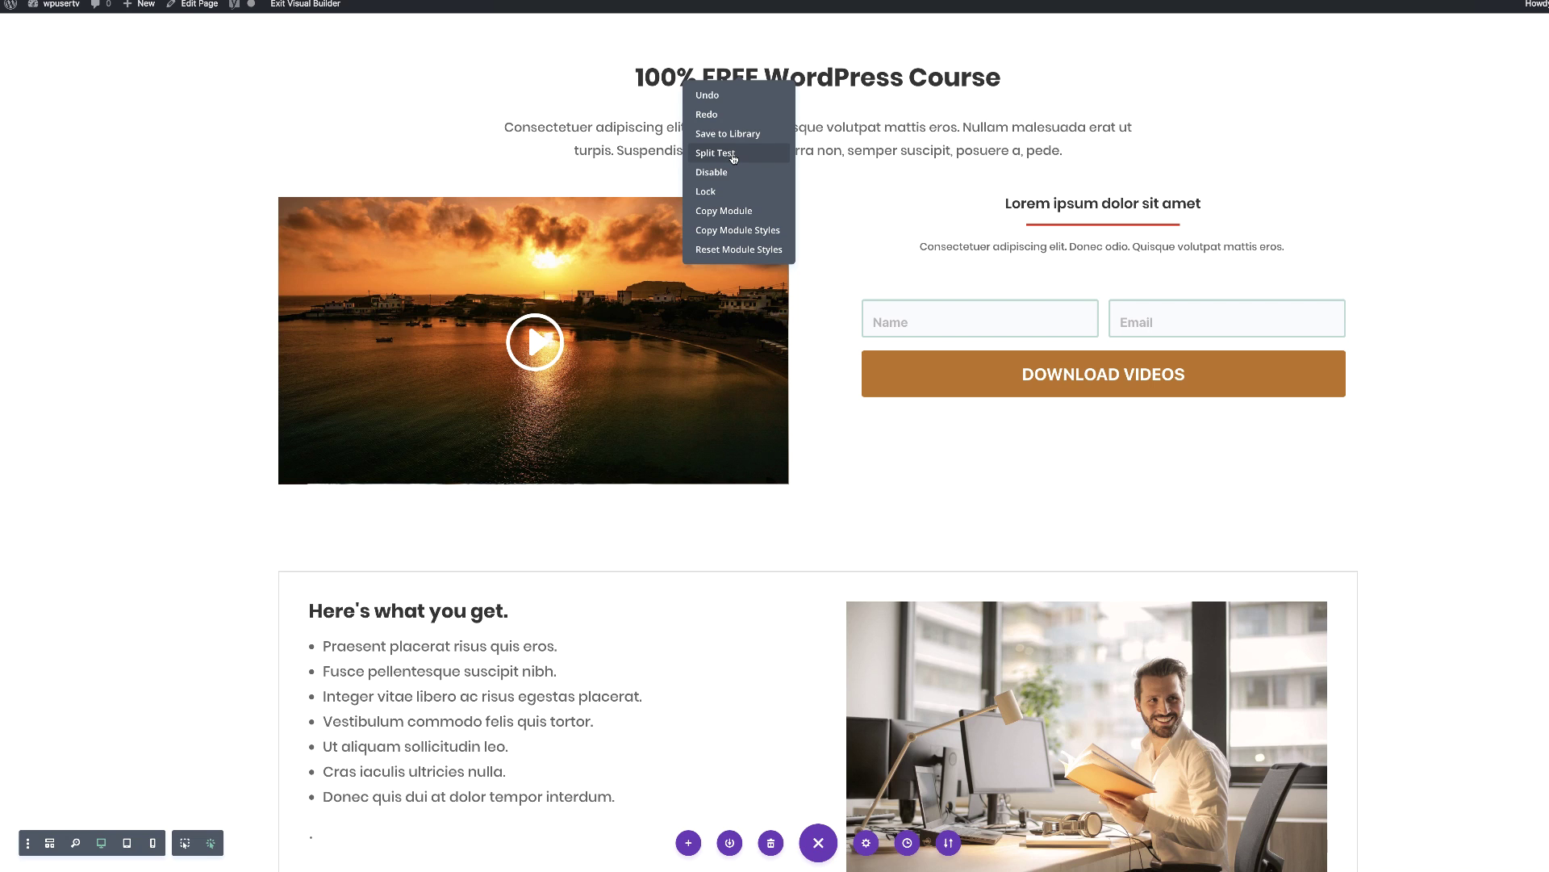
- Start a split test with the heading module as its subject
click(734, 155)
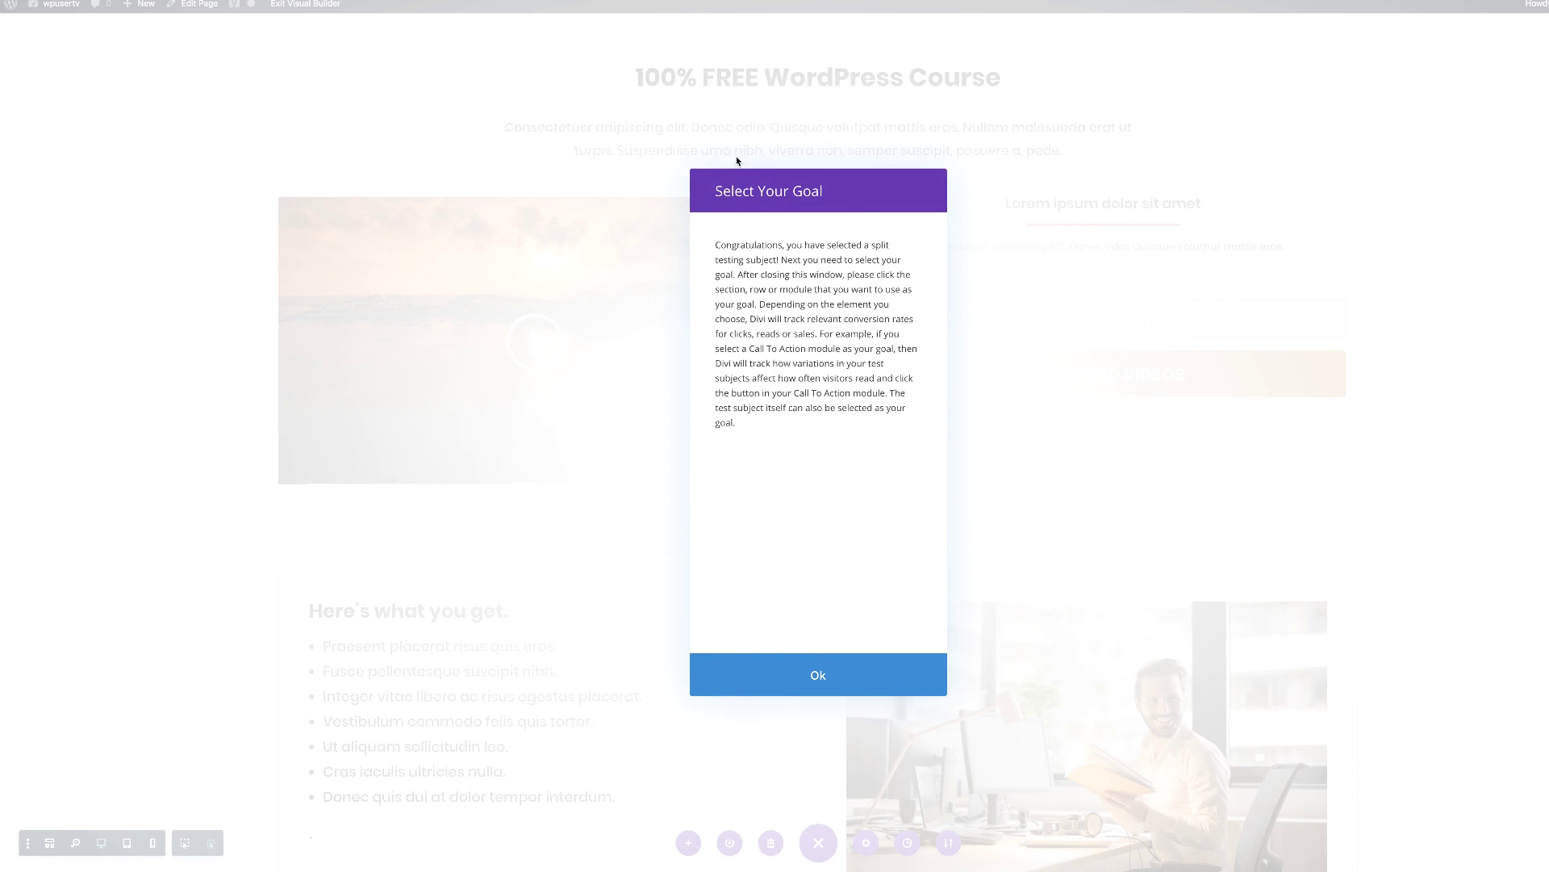
click(813, 680)
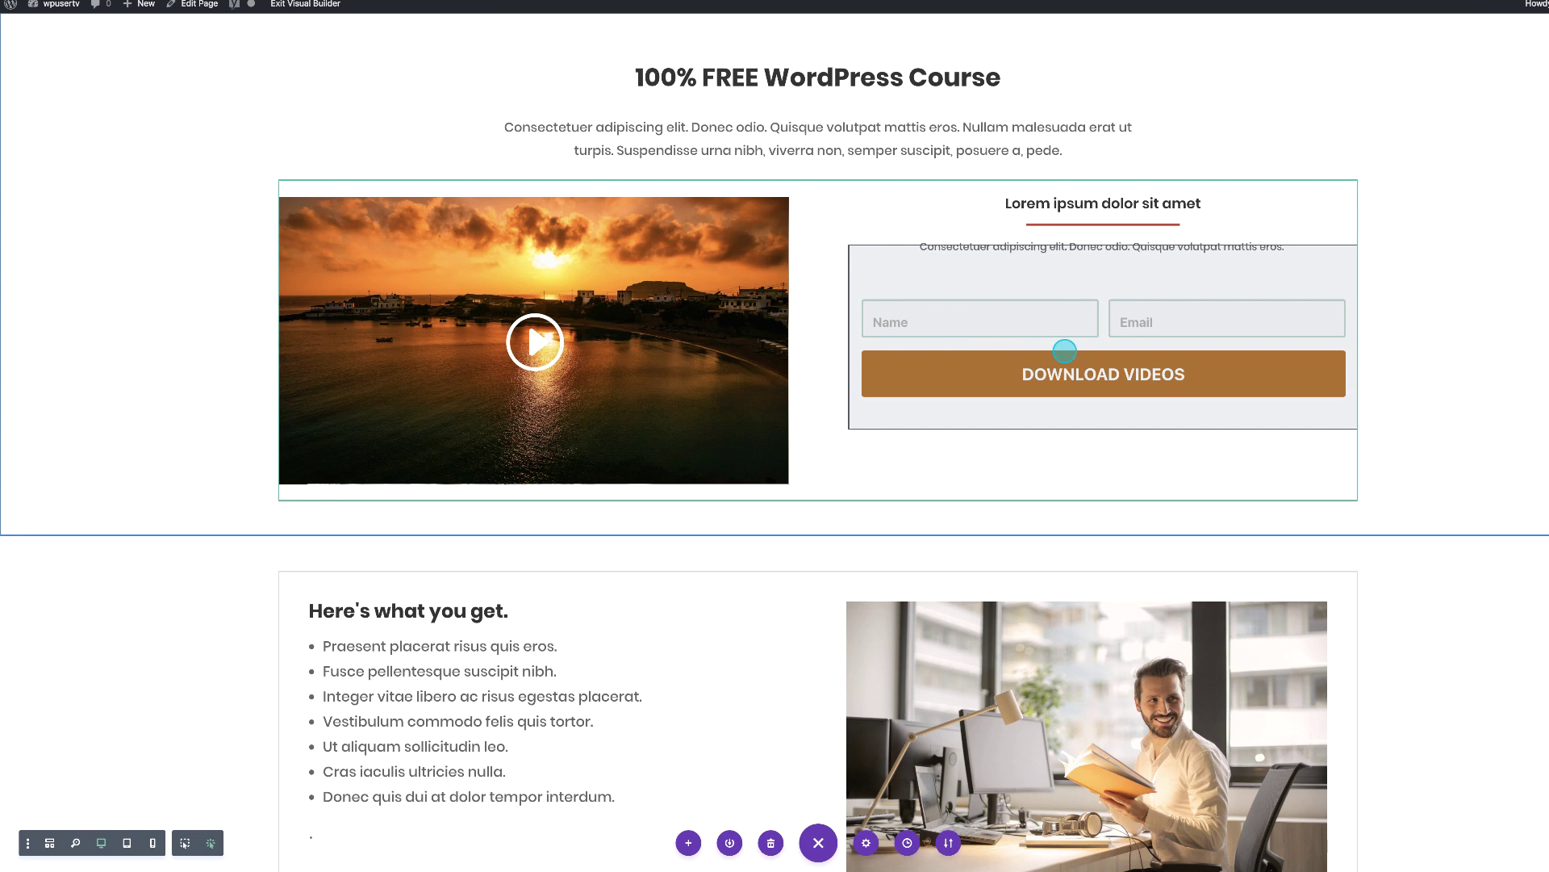
click(1064, 350)
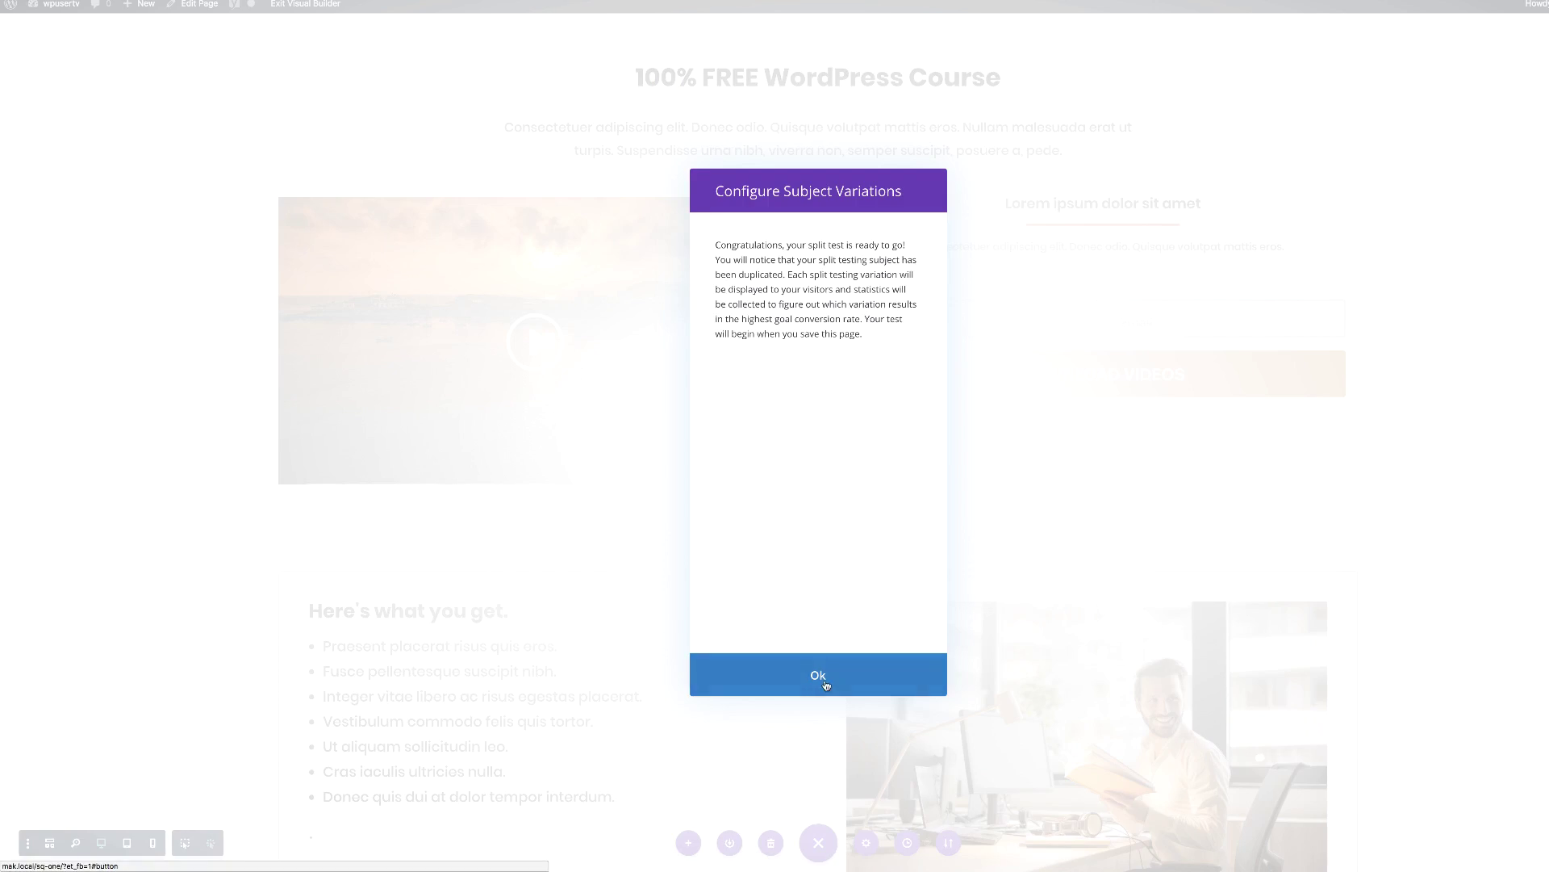
click(818, 676)
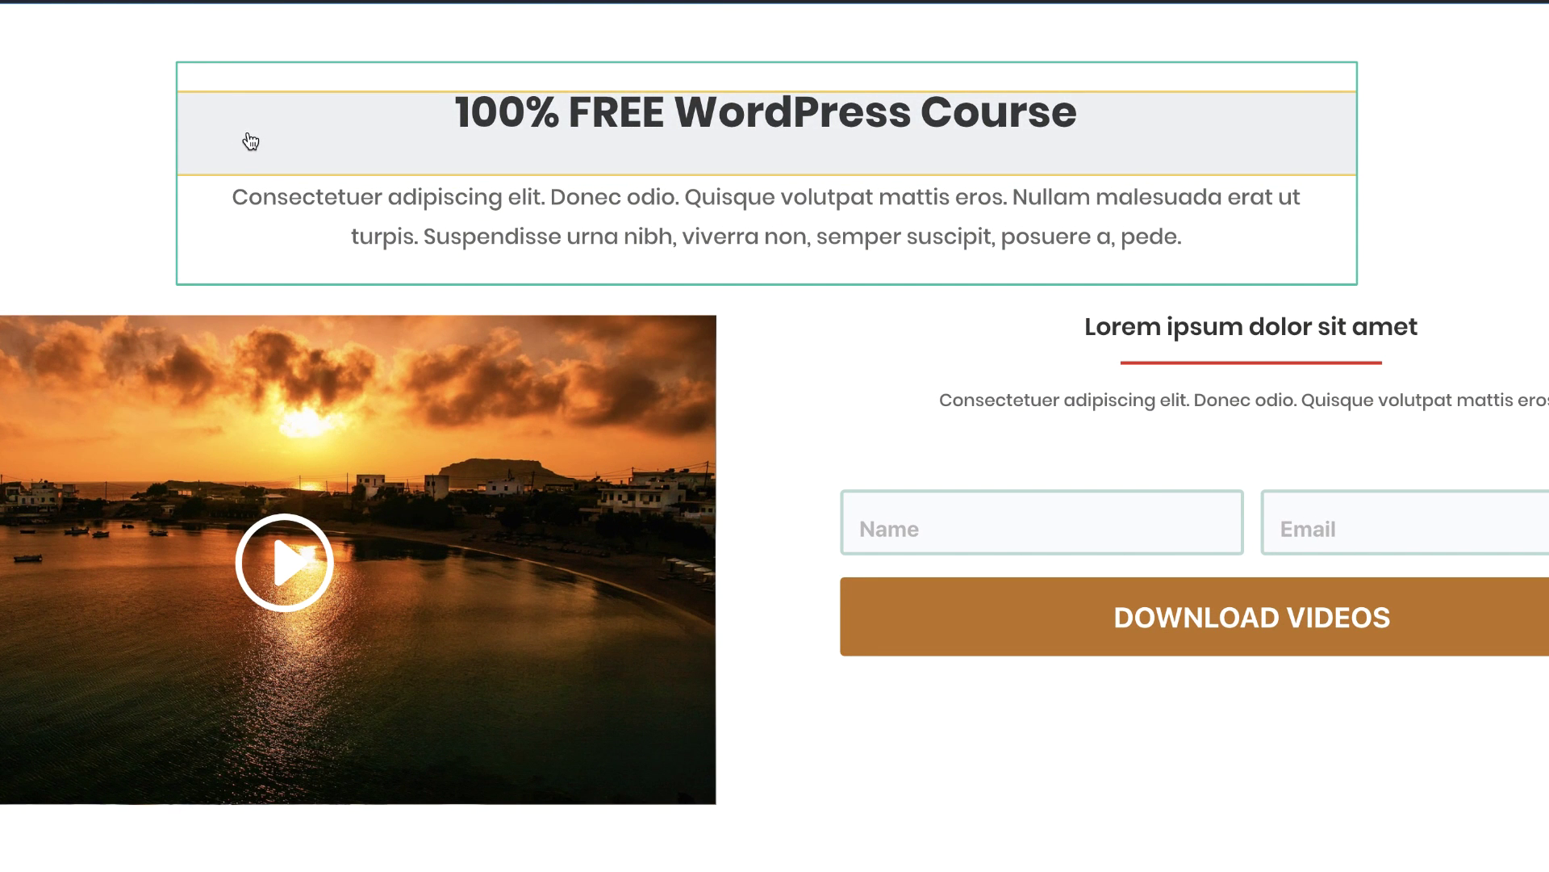
mouse_move(348, 123)
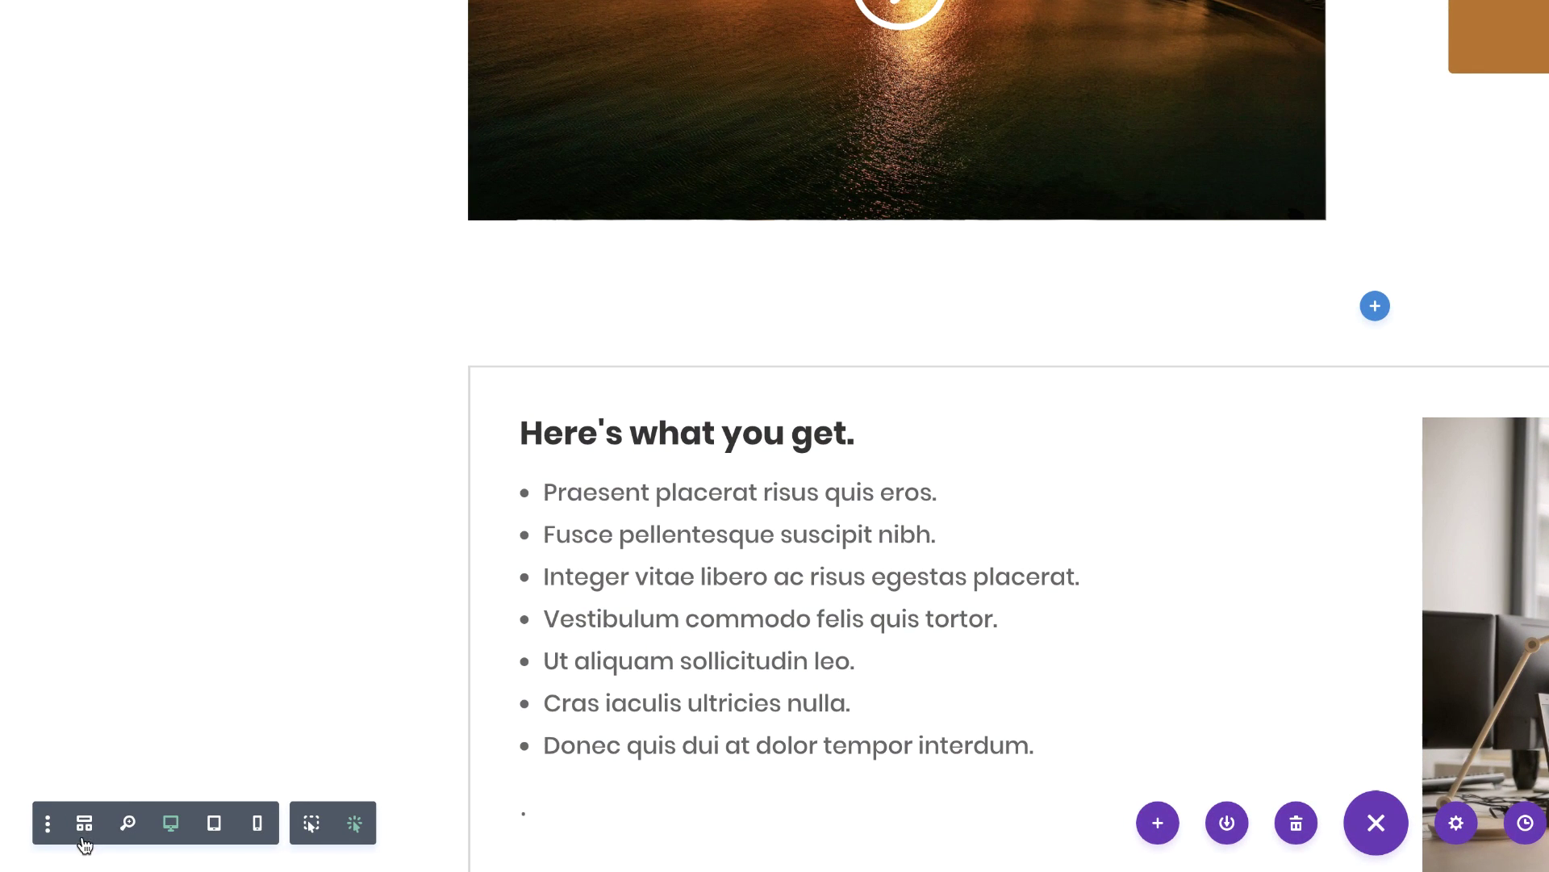
- Switch to Wireframe View to see heading variants 1 and 2
click(84, 823)
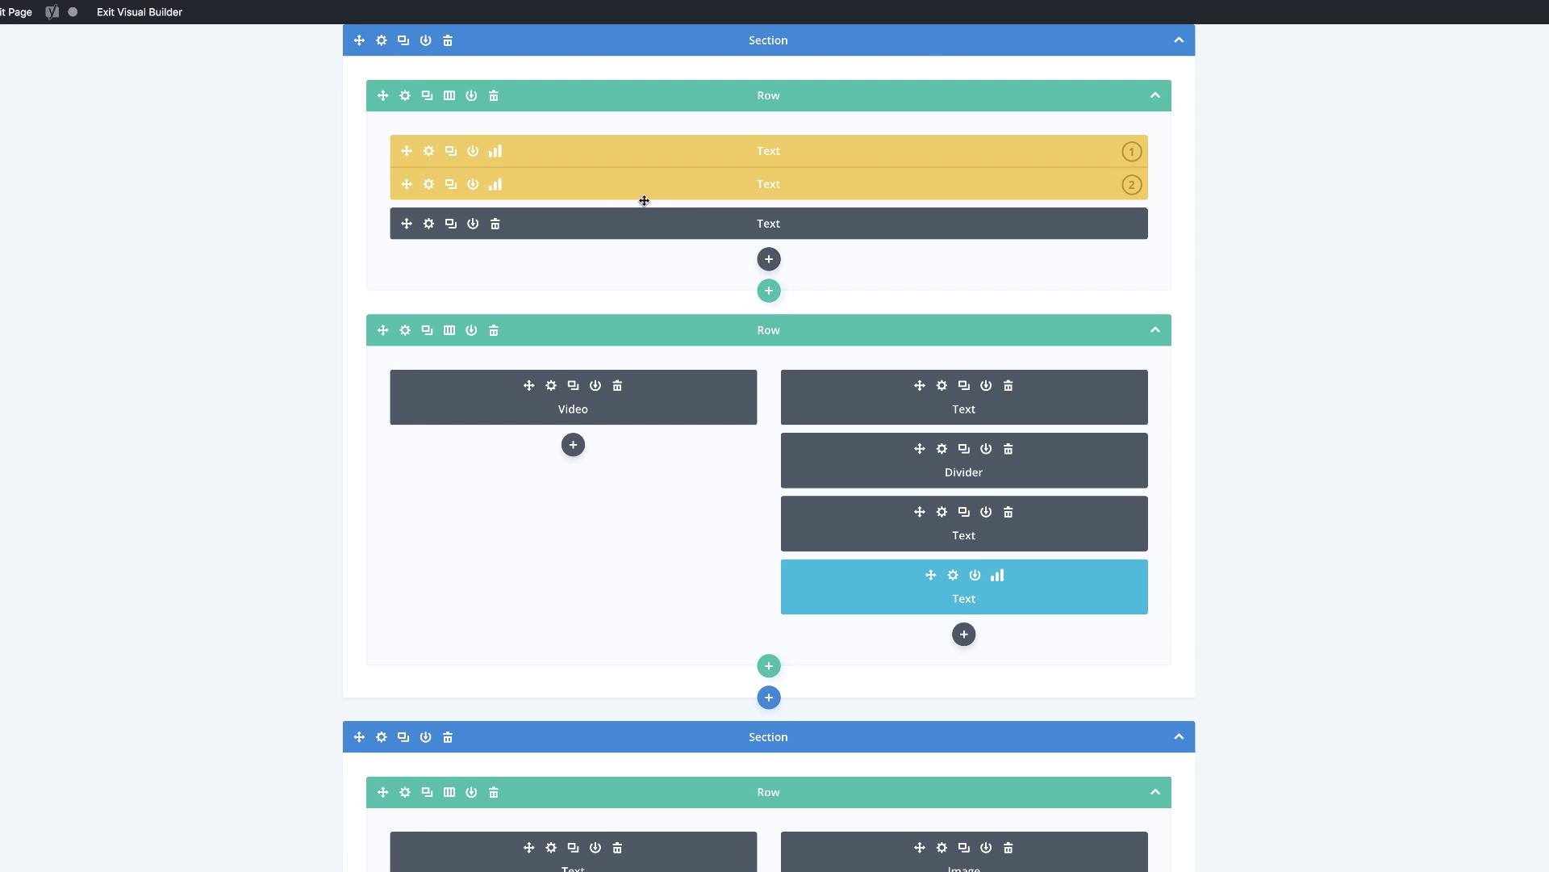
- Replace the second variant's h1 text with 'Discover the secrets of WordPress (Free Course)' and save
click(430, 187)
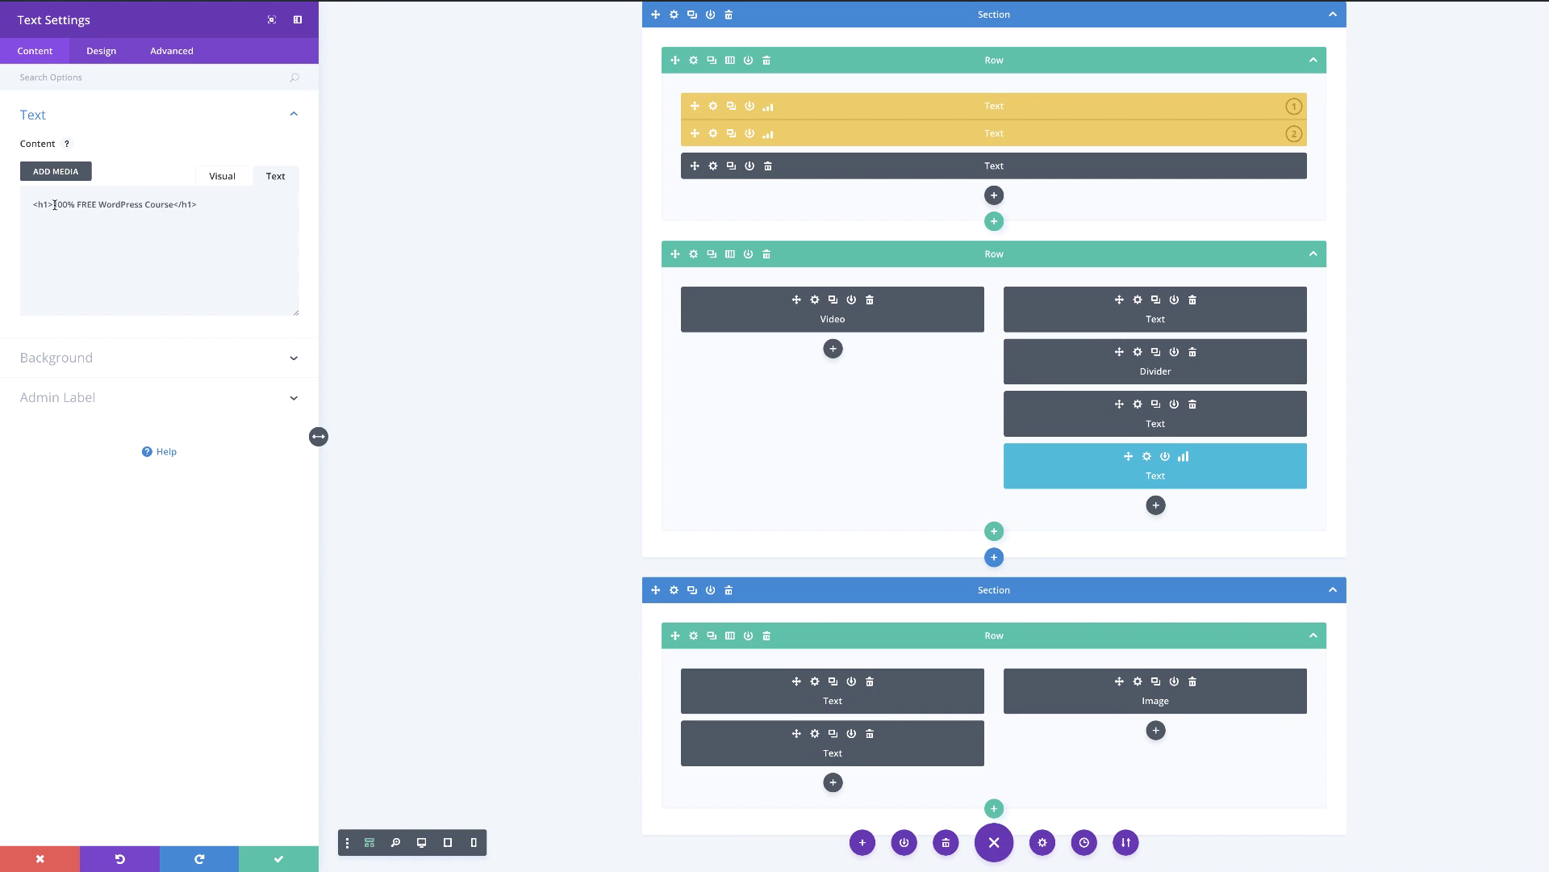
drag(54, 205, 173, 205)
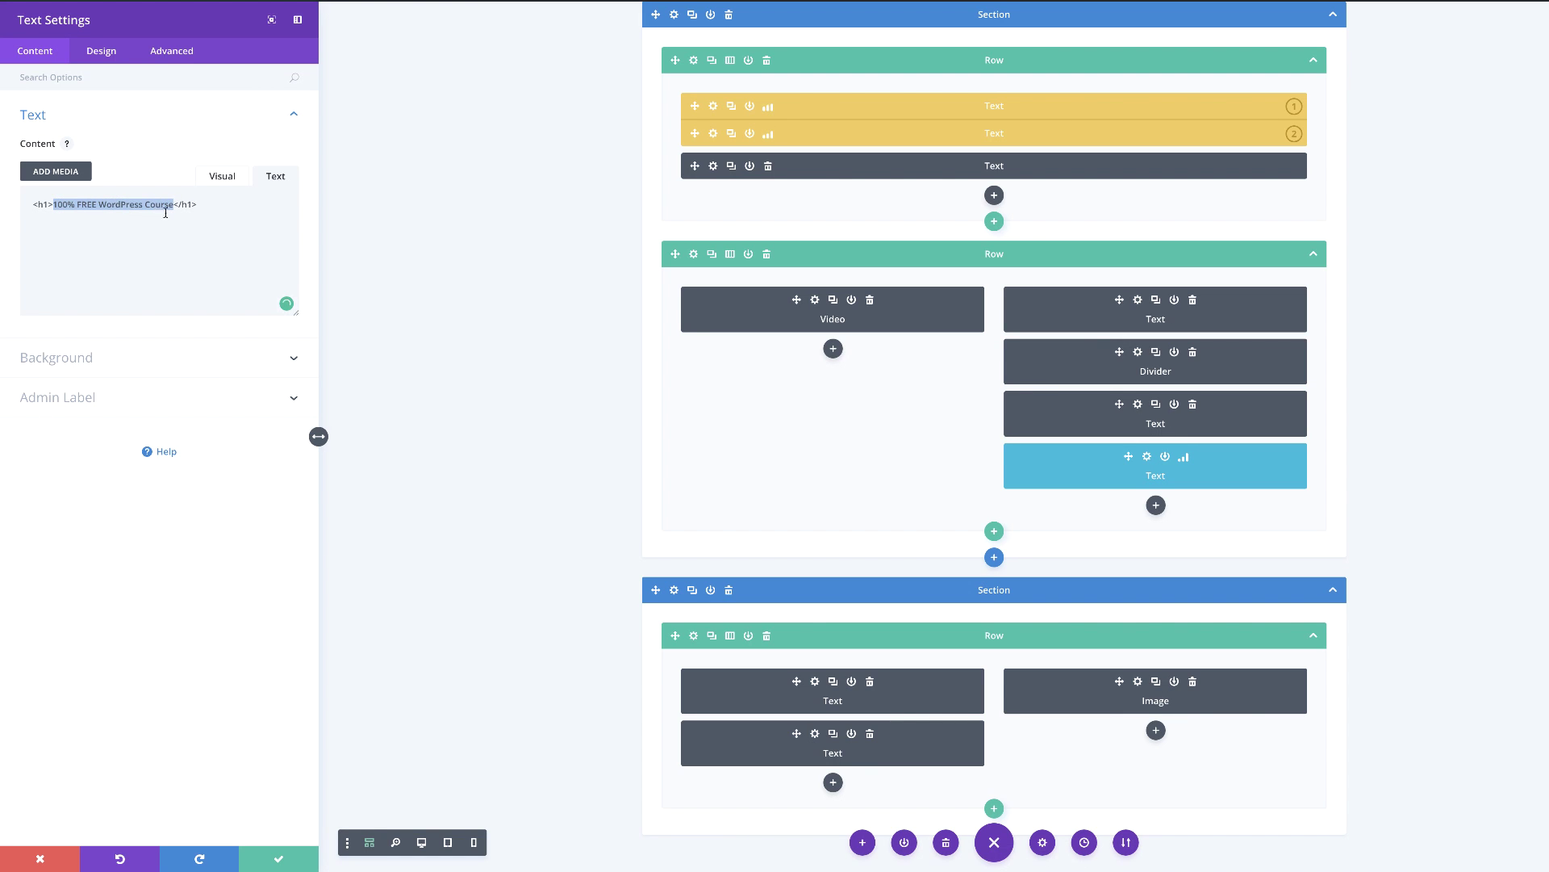
text(Discover the s)
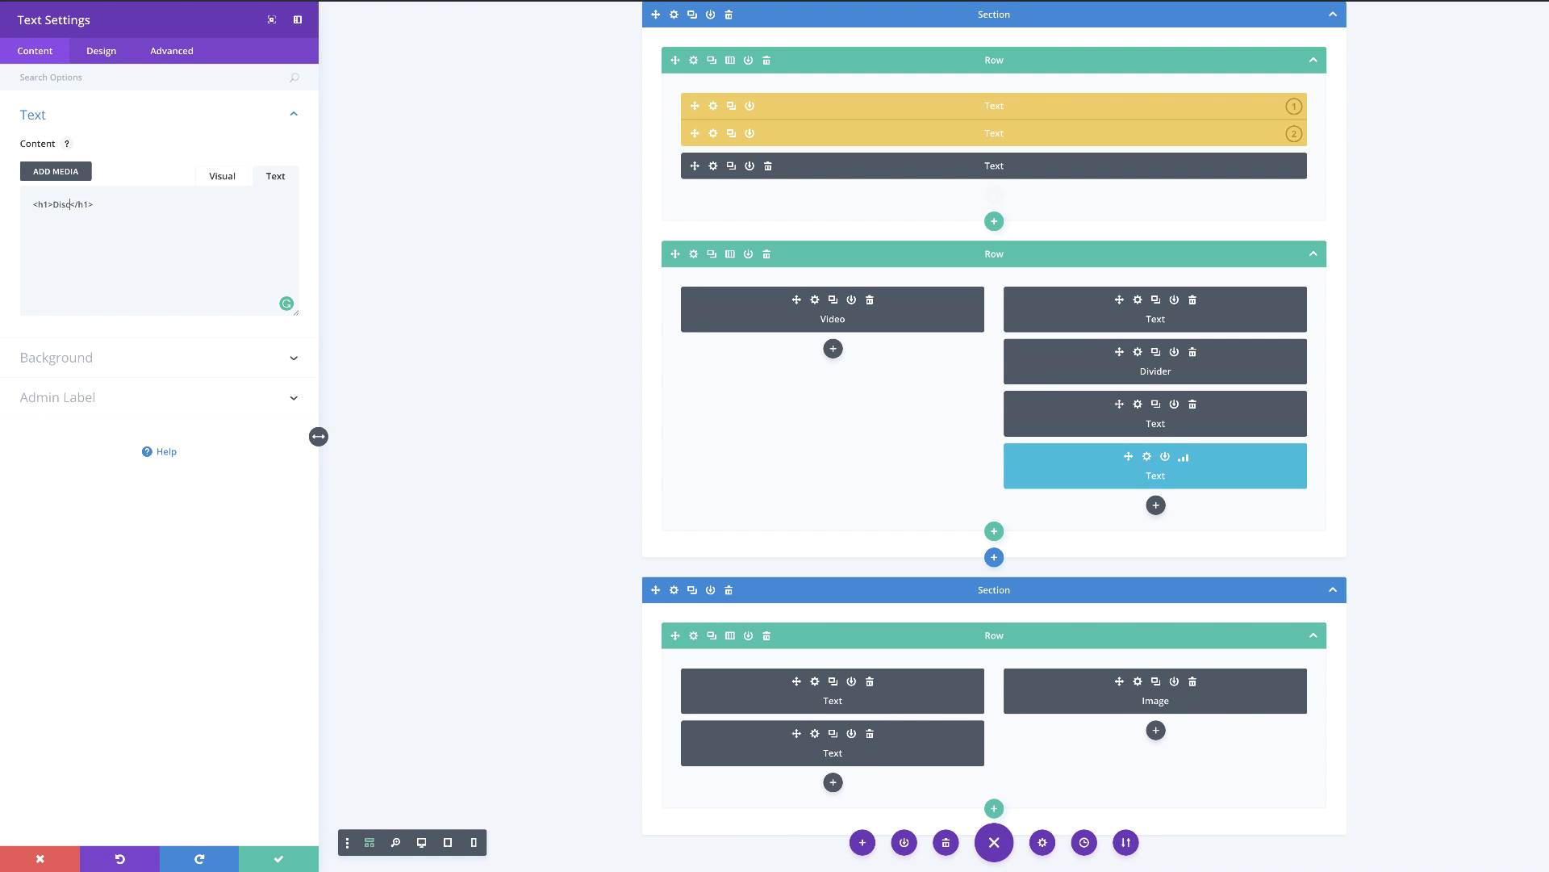
text(ecrets of WordPress ()
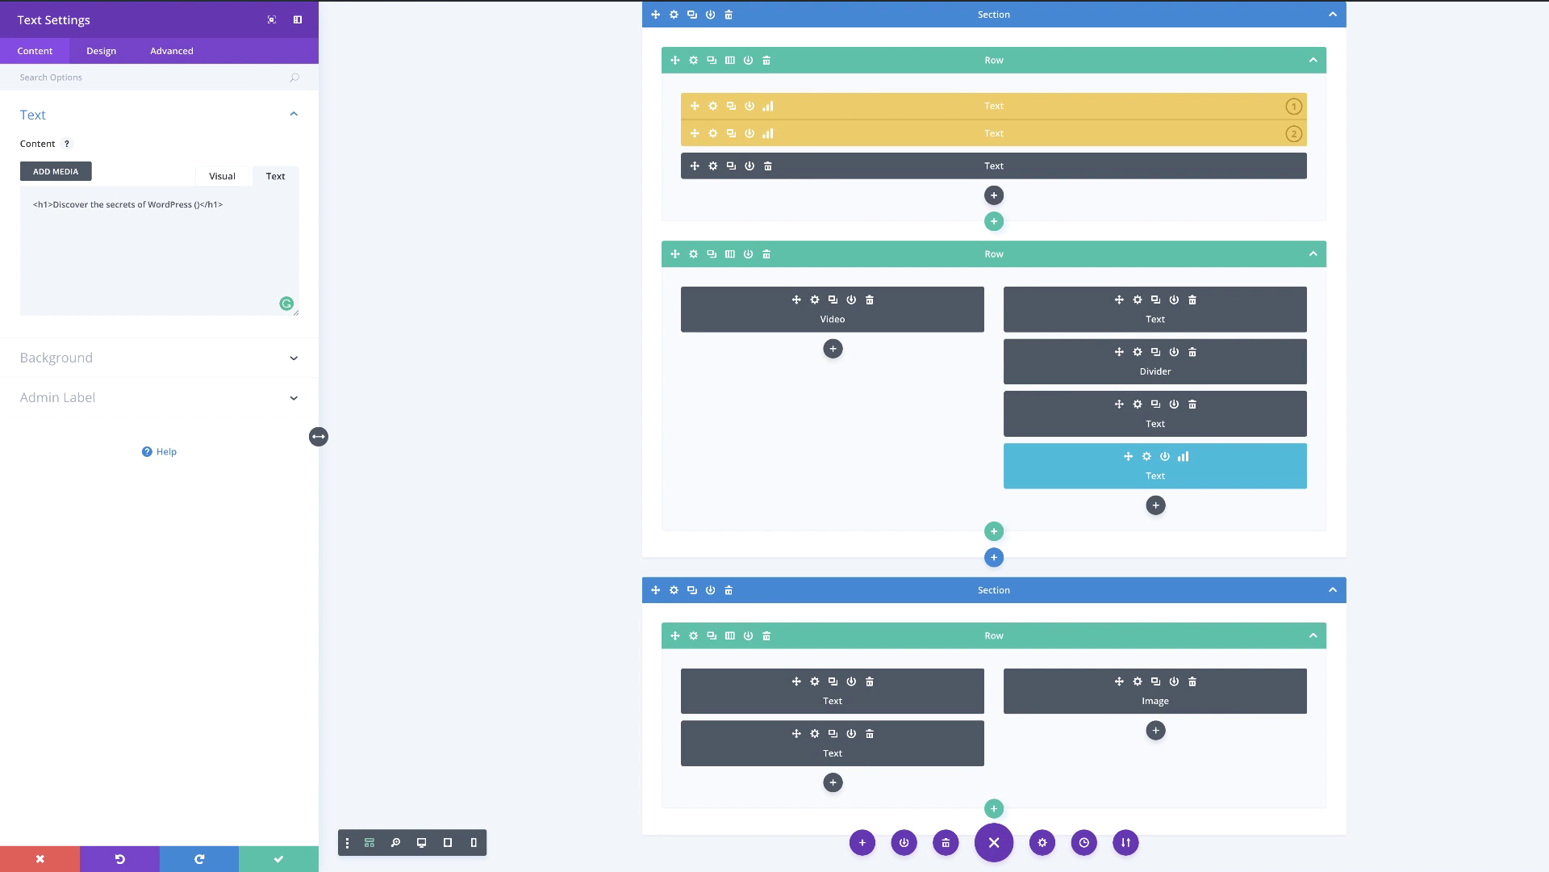
text(Free Course)
click(274, 861)
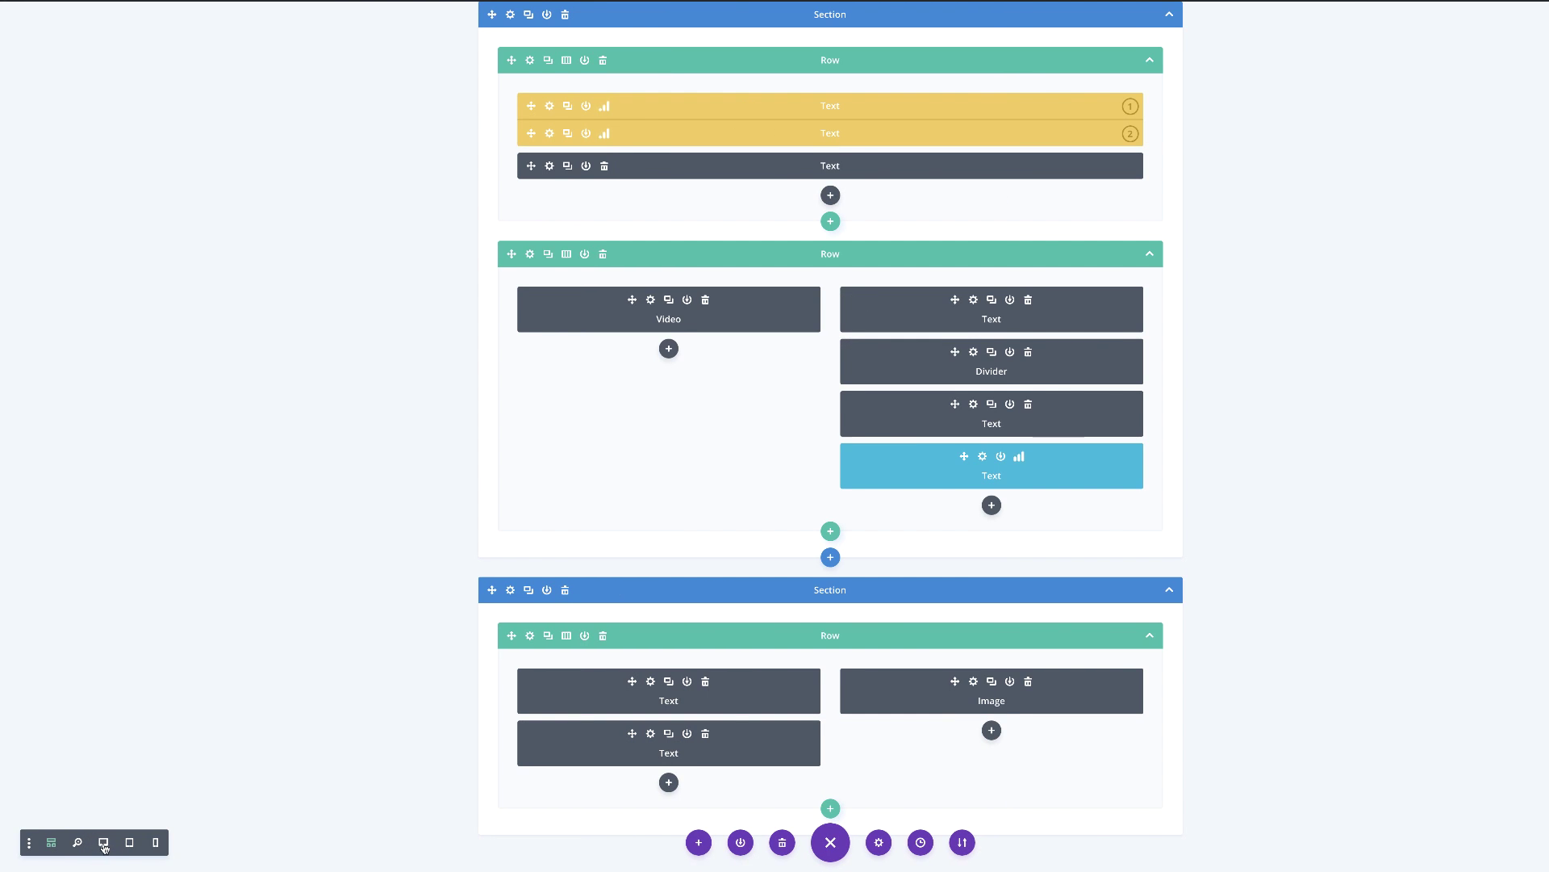
- Leave wireframe mode and return to the Desktop View preview
click(103, 843)
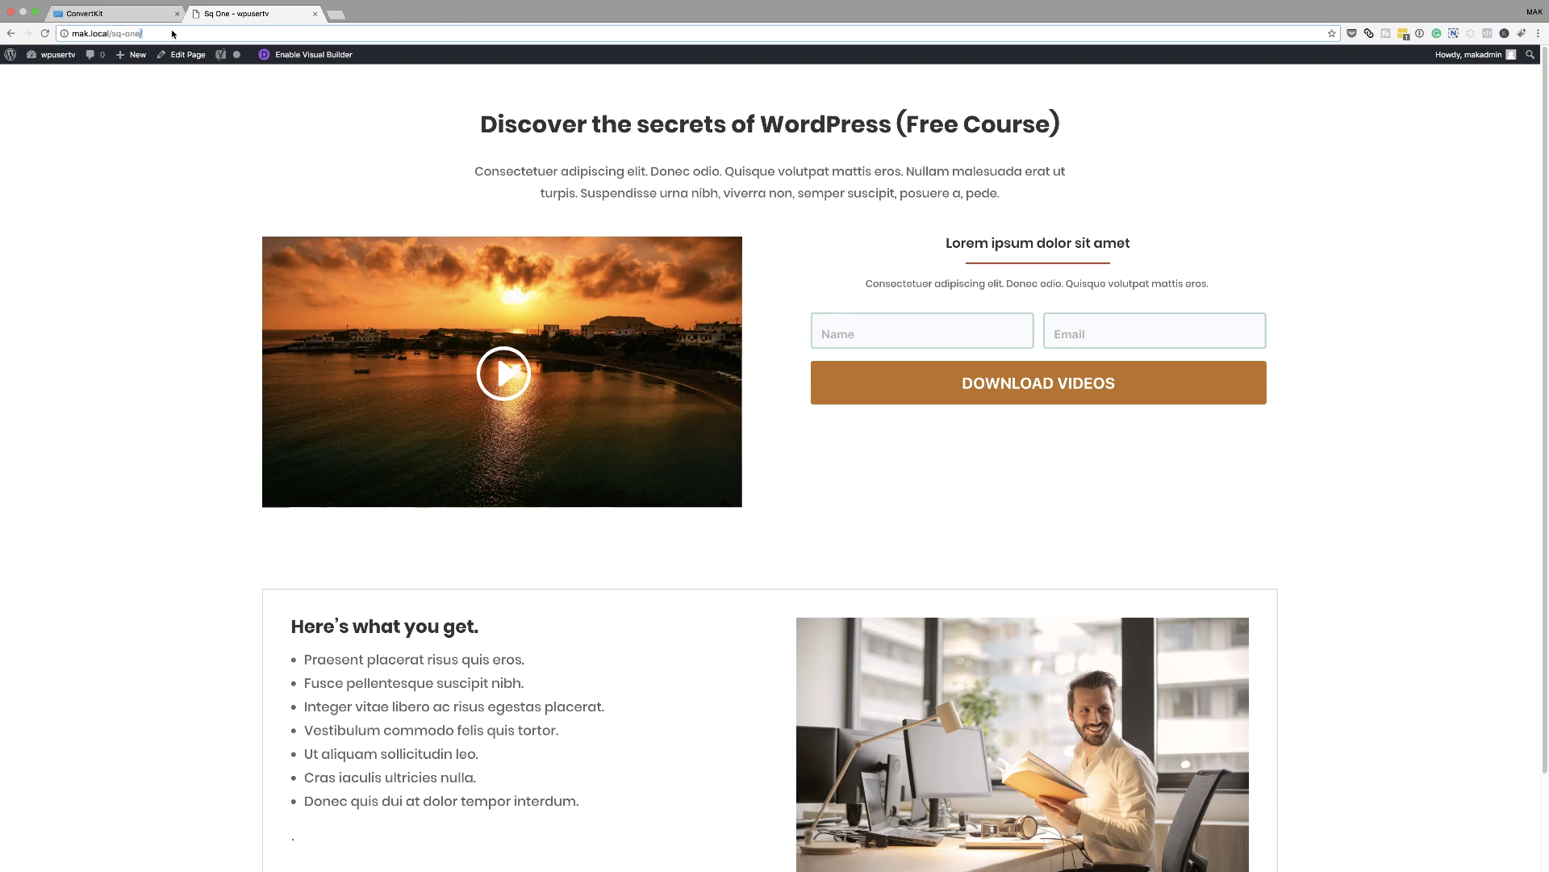
- On the live page, fill the opt-in form with a test name and autofilled email
click(172, 33)
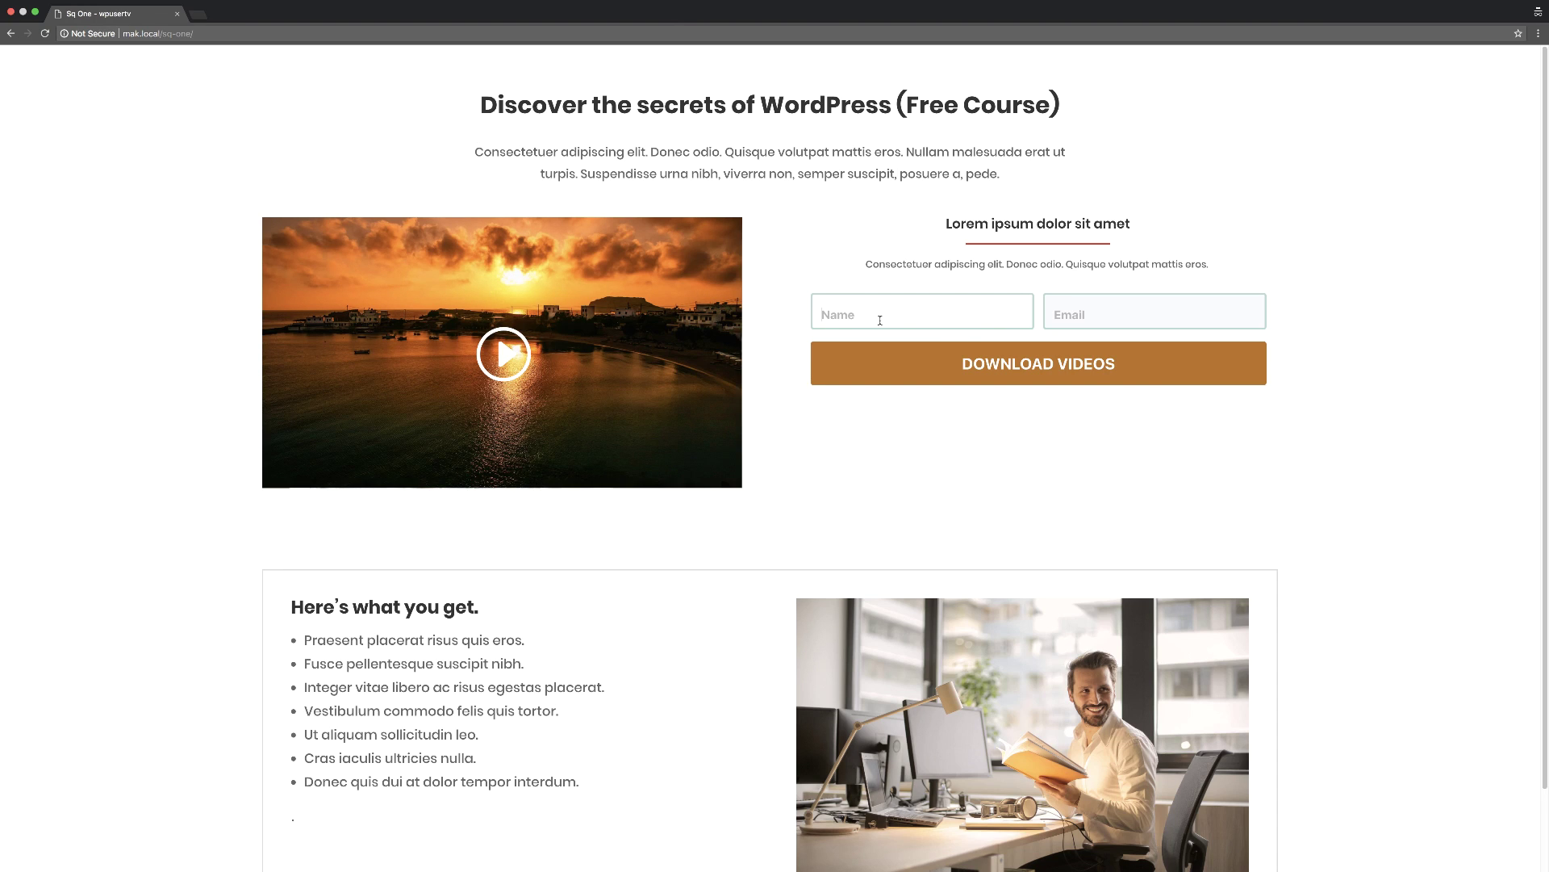
text(mak)
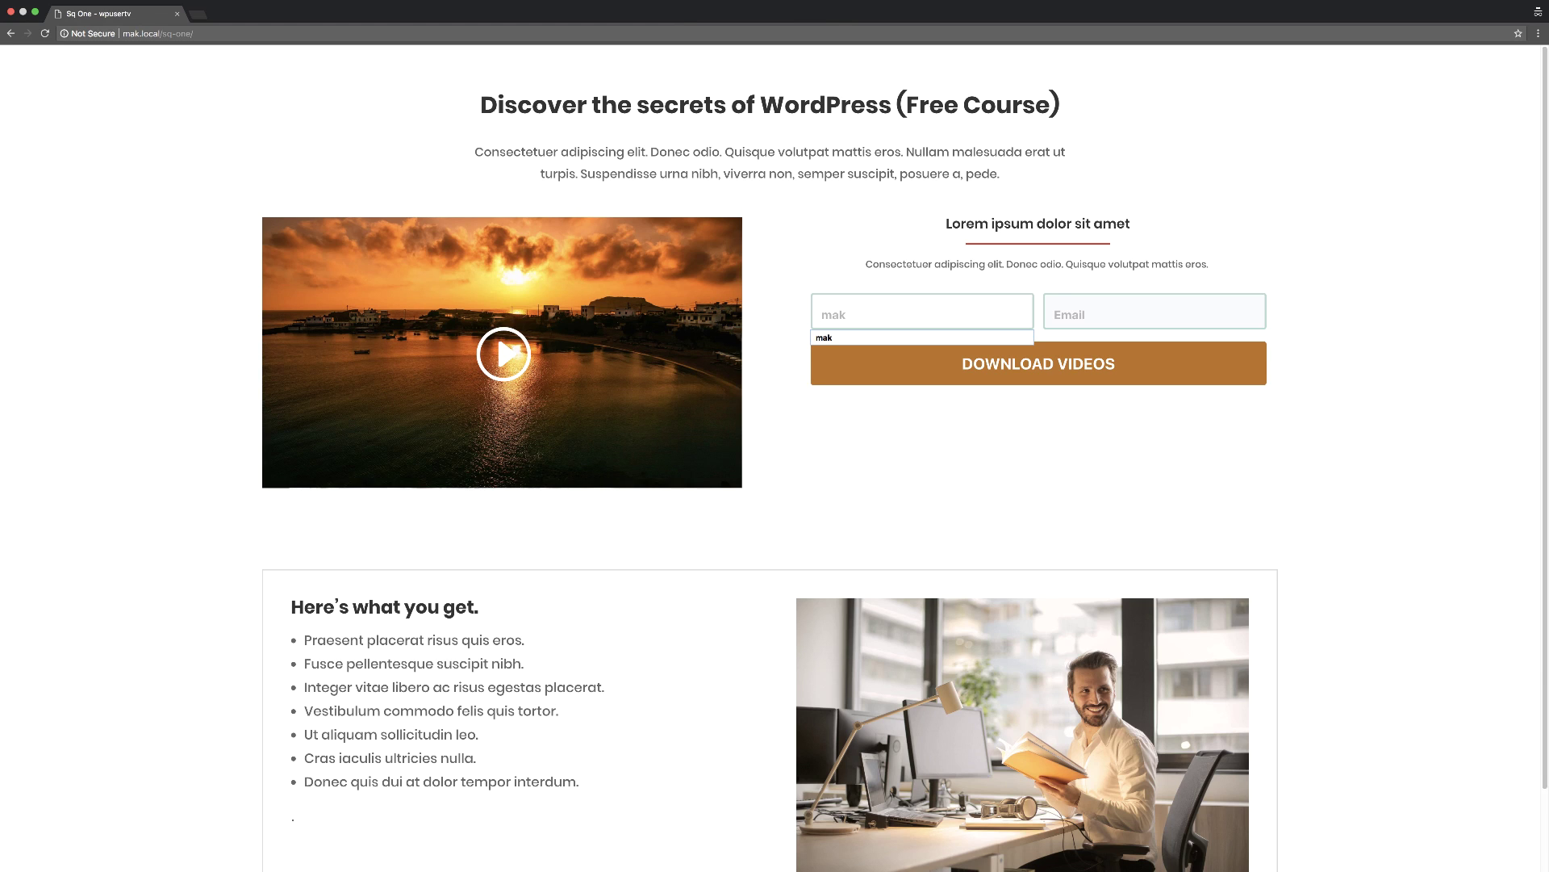
click(1137, 308)
text(mak)
click(1073, 344)
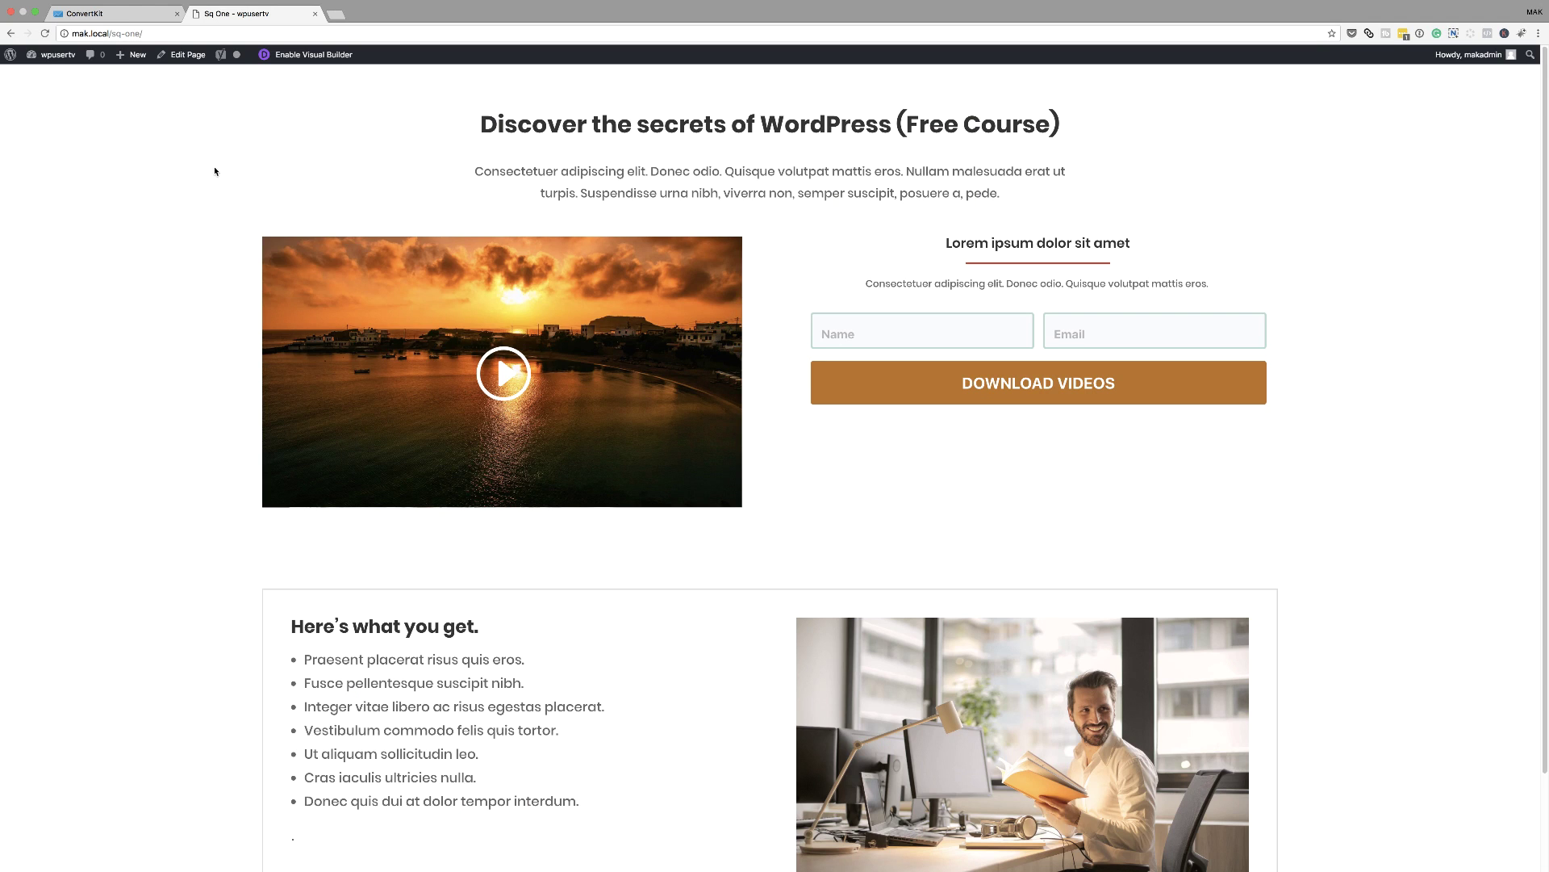
- Reopen the visual builder and view the heading test's statistics, both variations at 0 impressions
click(311, 58)
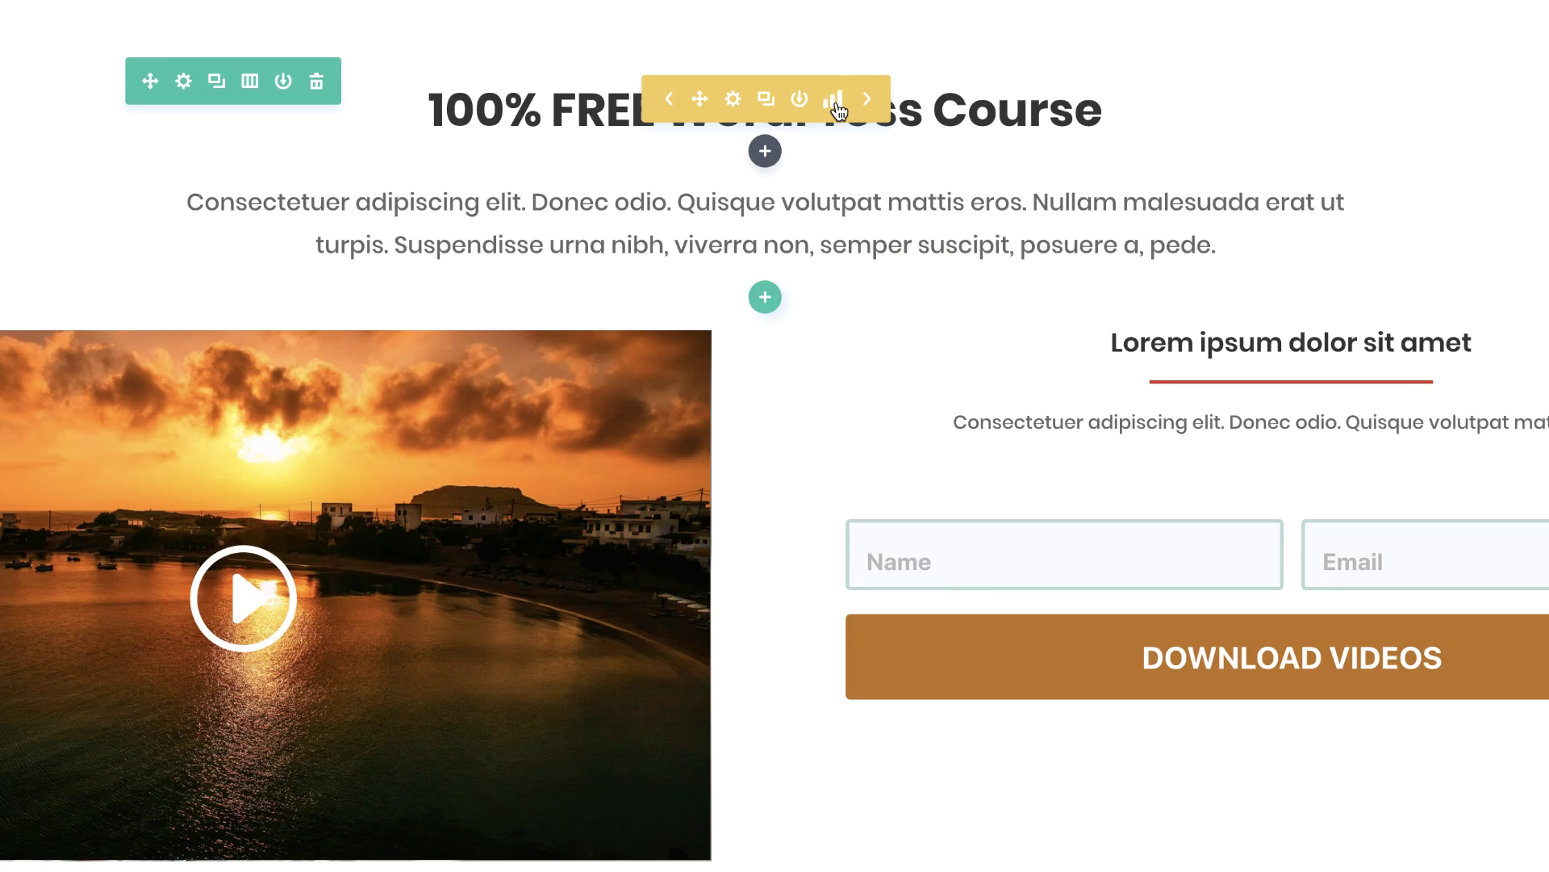
click(836, 102)
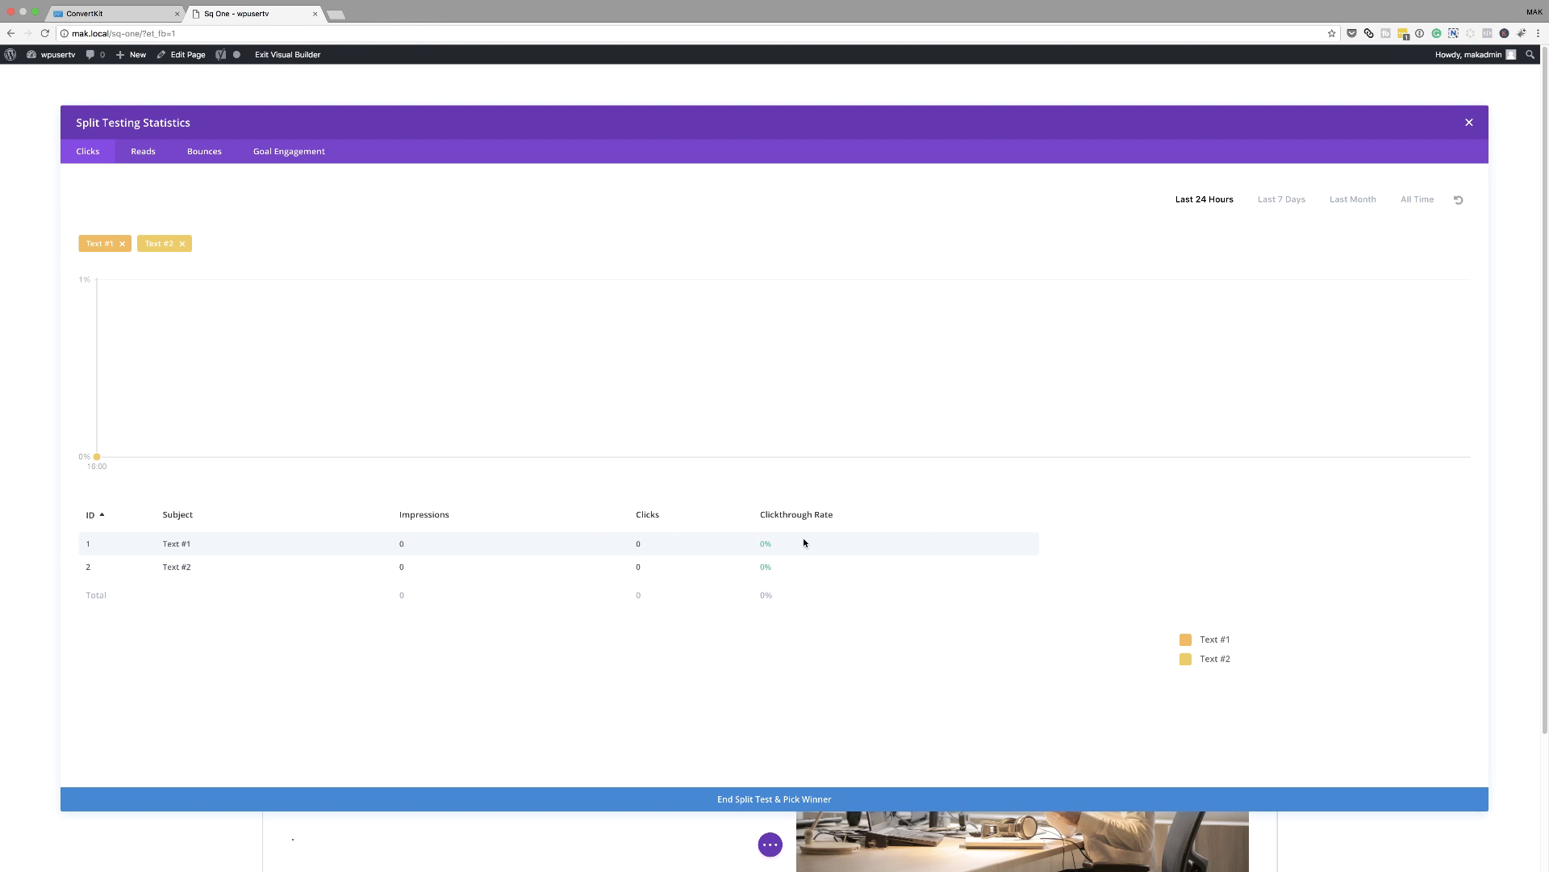
- View the Reads and then Bounces statistics, showing 0 stays and 0% bounce rate for both headings
click(151, 153)
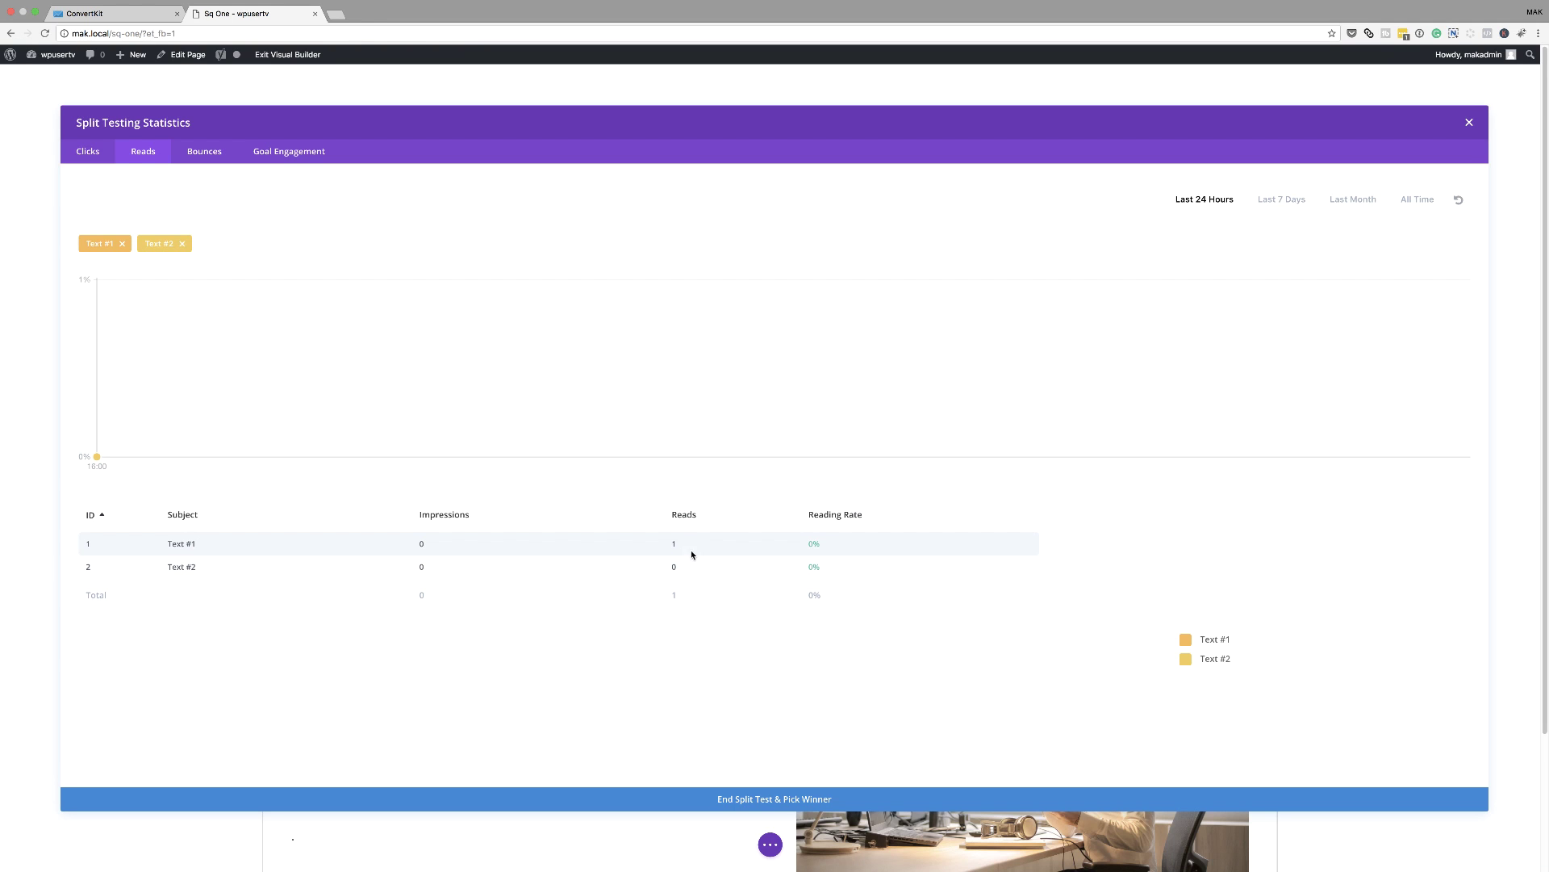
click(206, 154)
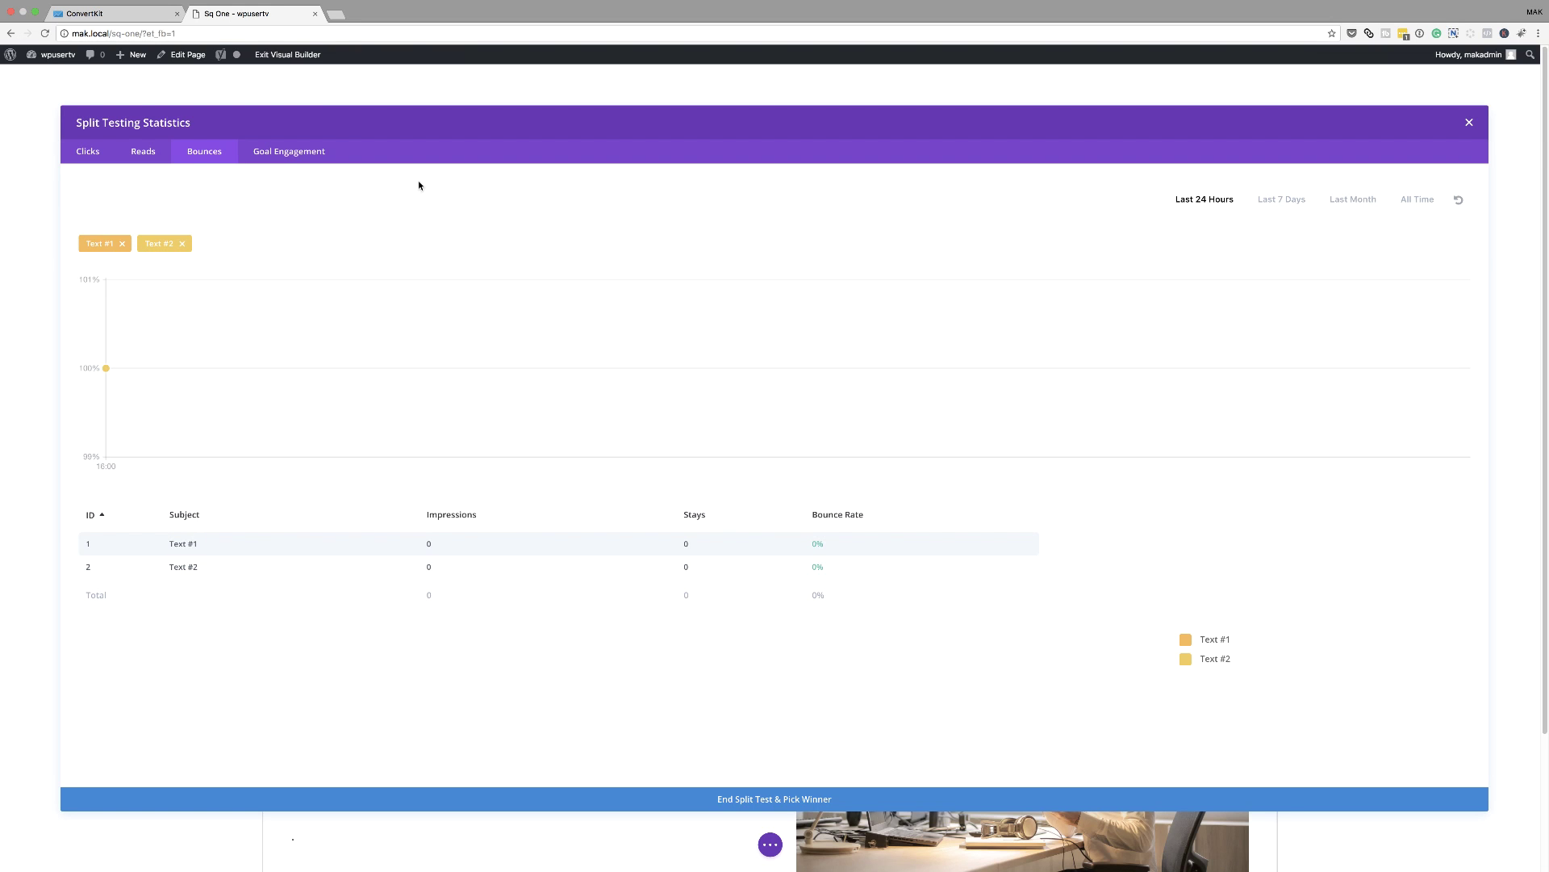
- Show Goal Engagement statistics: Text #1 at 100% engagement, Text #2 at 0%
click(284, 153)
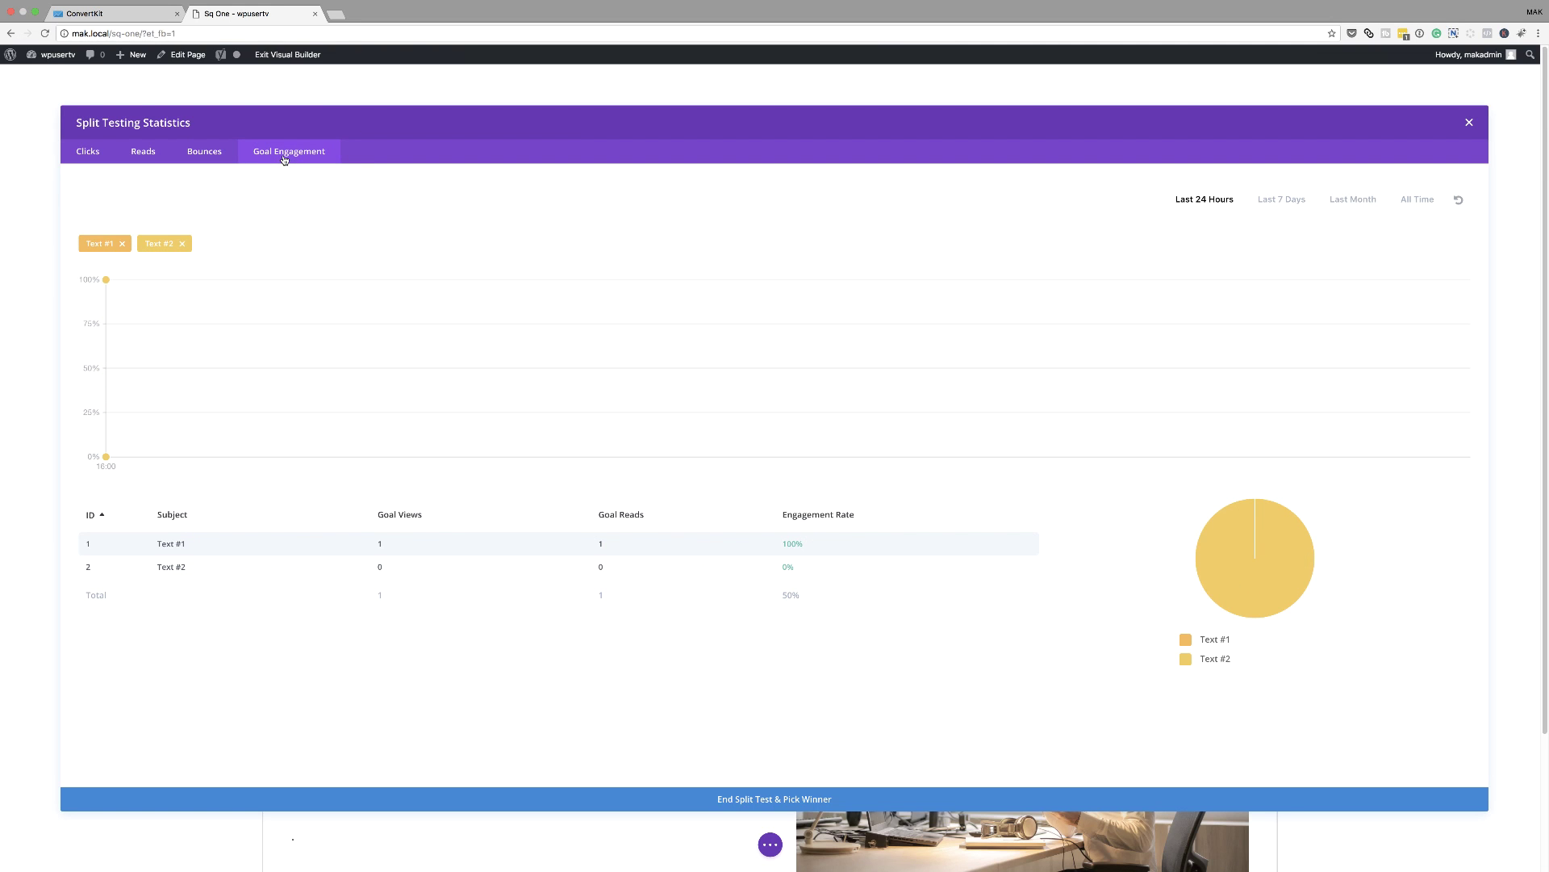